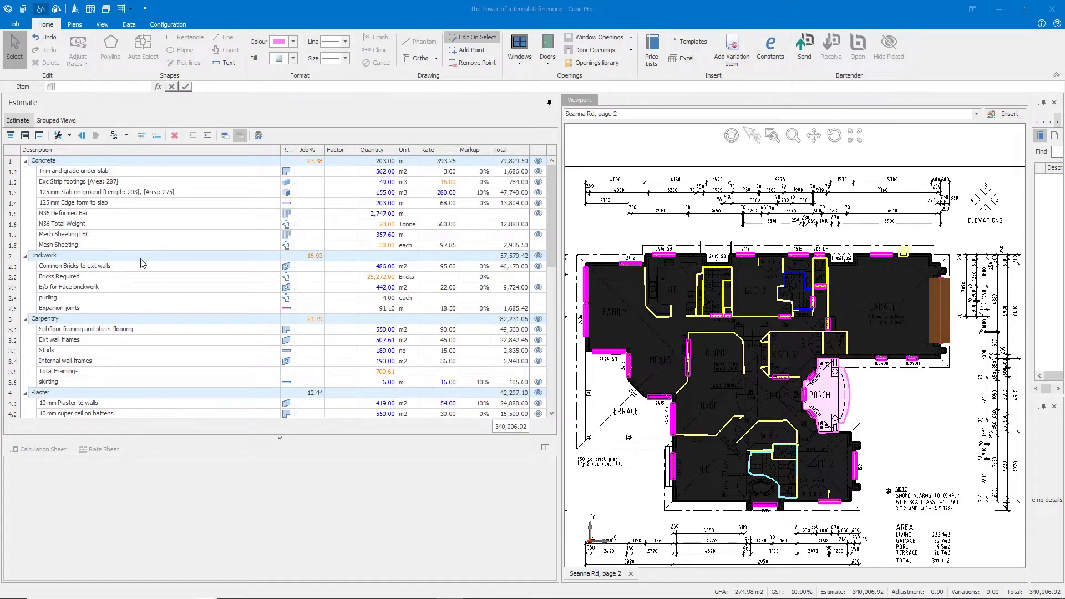
Review the estimate's trade items and examine the quantities behind Bricks Required and Common Bricks to ext walls.
{"action": "scroll", "coordinate": [169, 257], "scroll_direction": "down", "scroll_amount": 2}
{"action": "scroll", "coordinate": [173, 254], "scroll_direction": "down", "scroll_amount": 10}
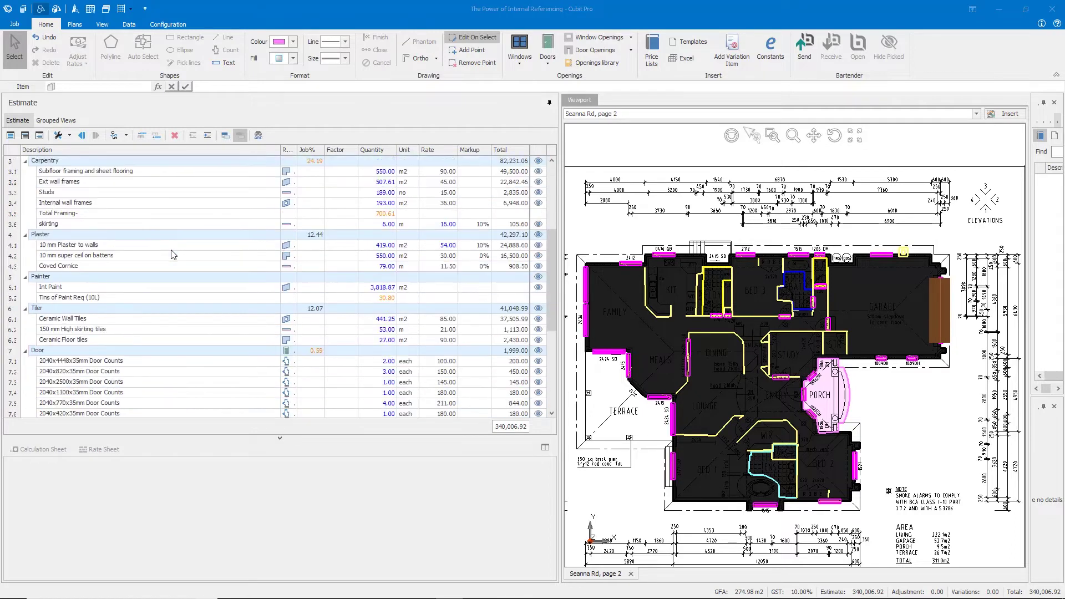
{"action": "scroll", "coordinate": [171, 251], "scroll_direction": "up", "scroll_amount": 10}
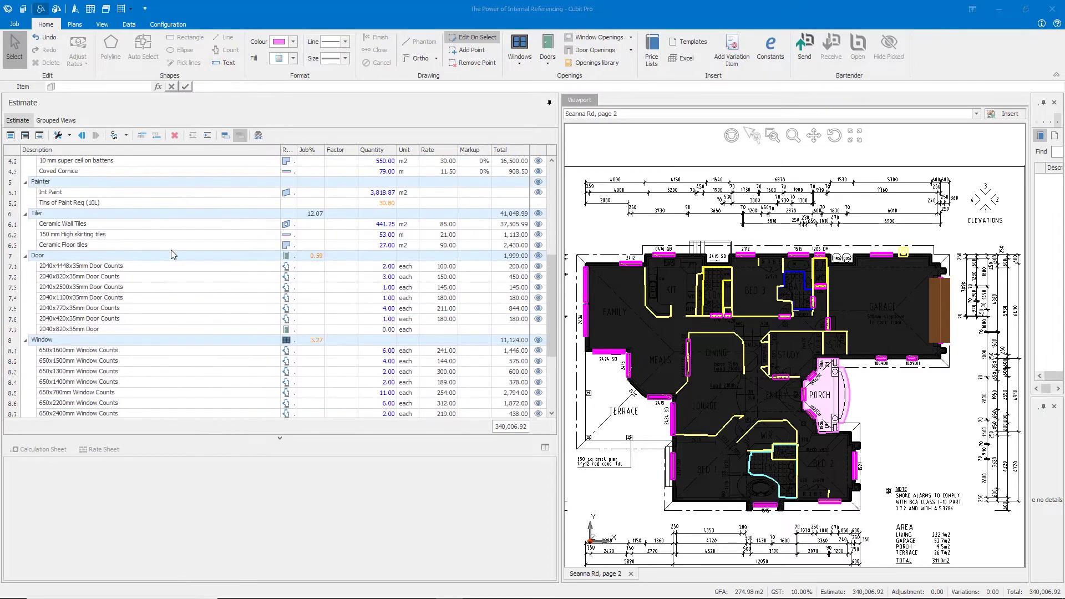
{"action": "scroll", "coordinate": [151, 246], "scroll_direction": "up", "scroll_amount": 2}
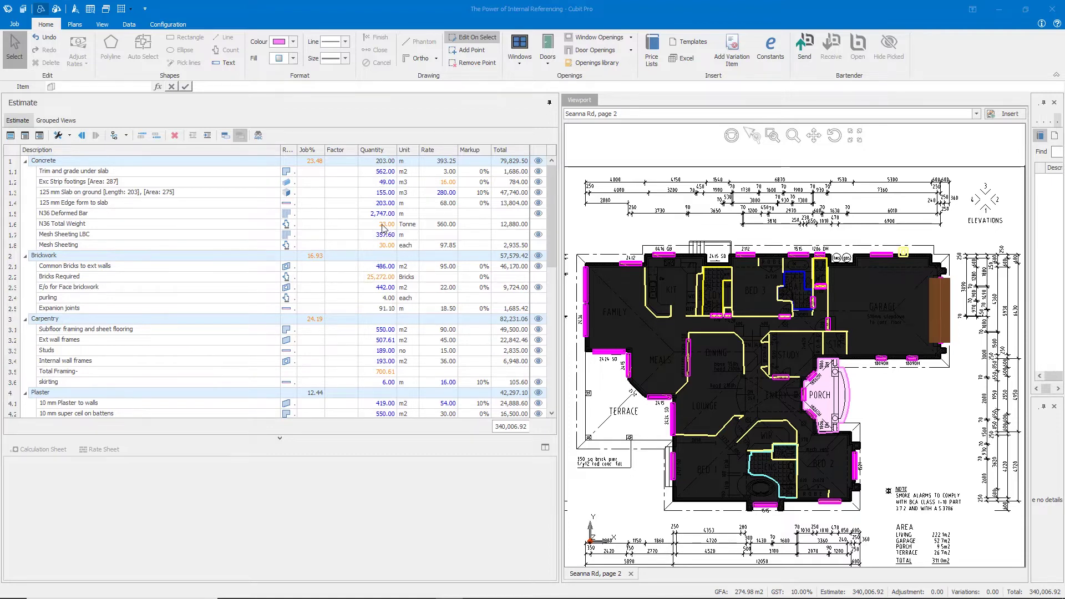
{"action": "left_click", "coordinate": [379, 278]}
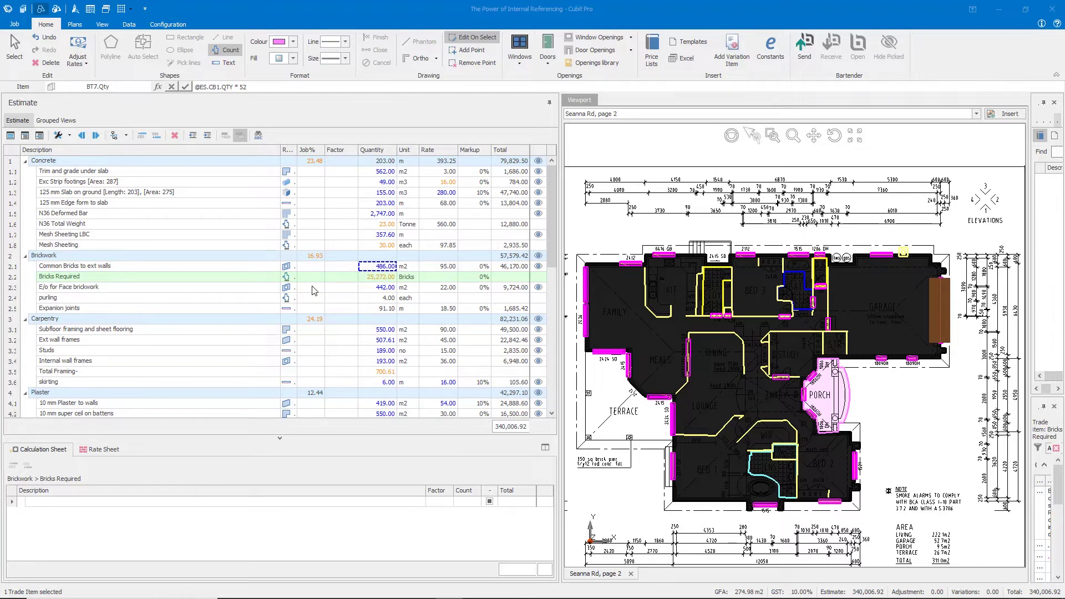
{"action": "left_click", "coordinate": [380, 276]}
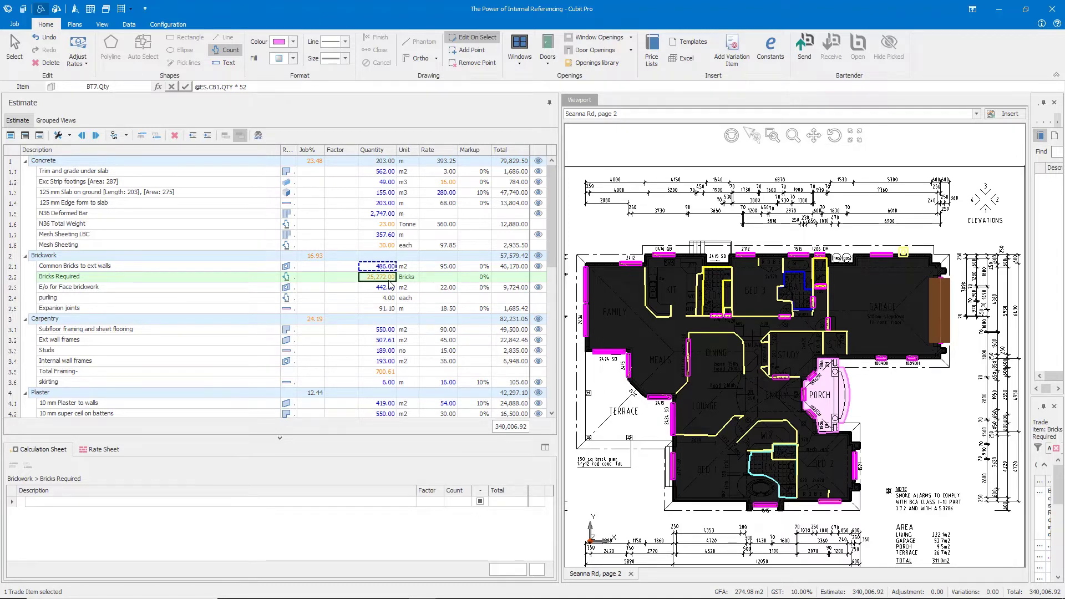
{"action": "left_click", "coordinate": [251, 266]}
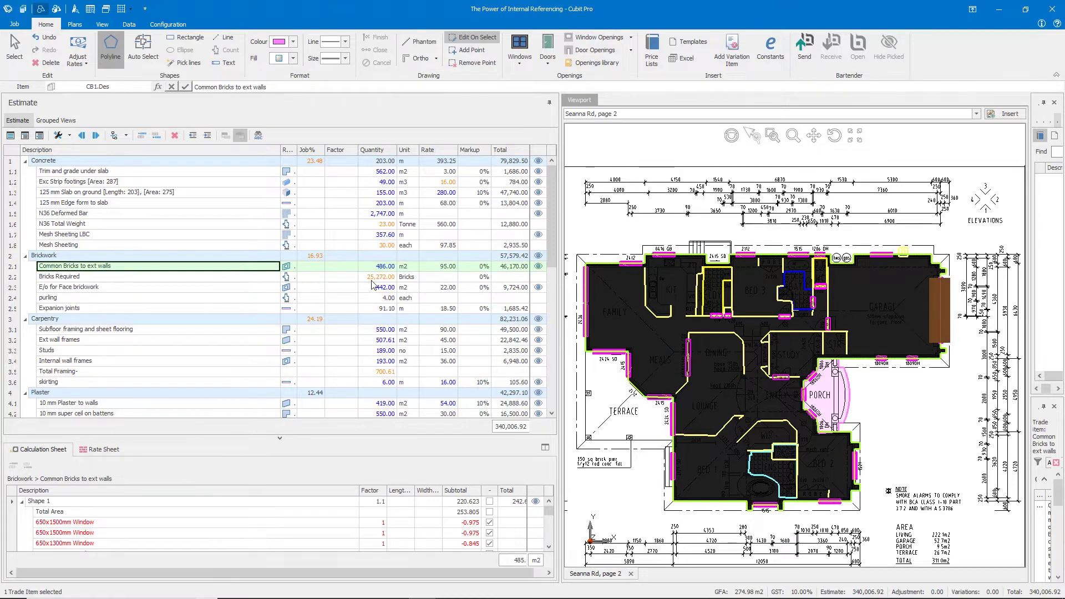
{"action": "left_click", "coordinate": [383, 268]}
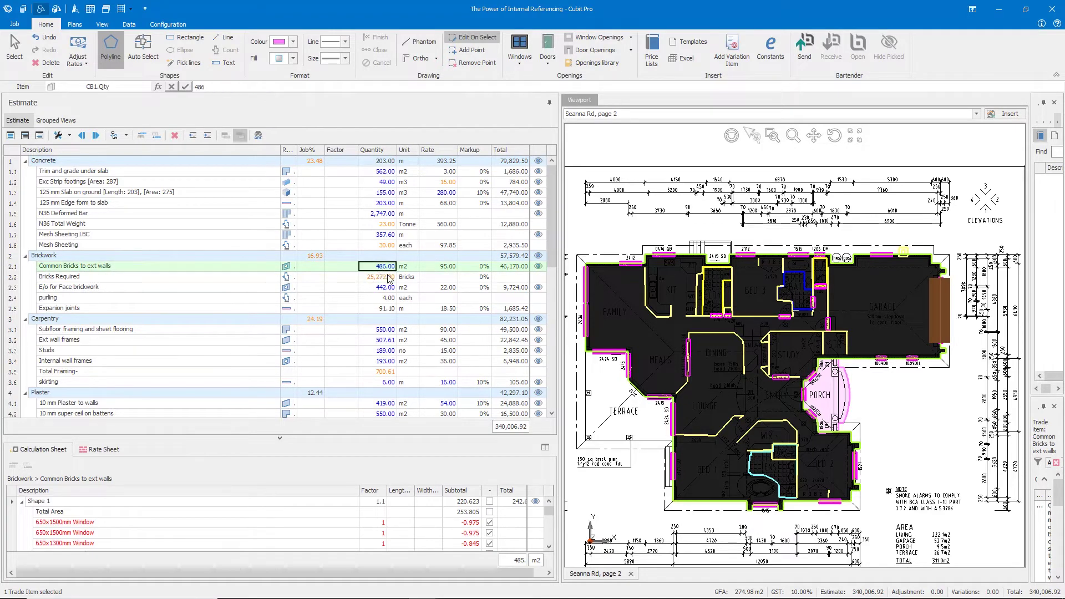
{"action": "left_click", "coordinate": [406, 266]}
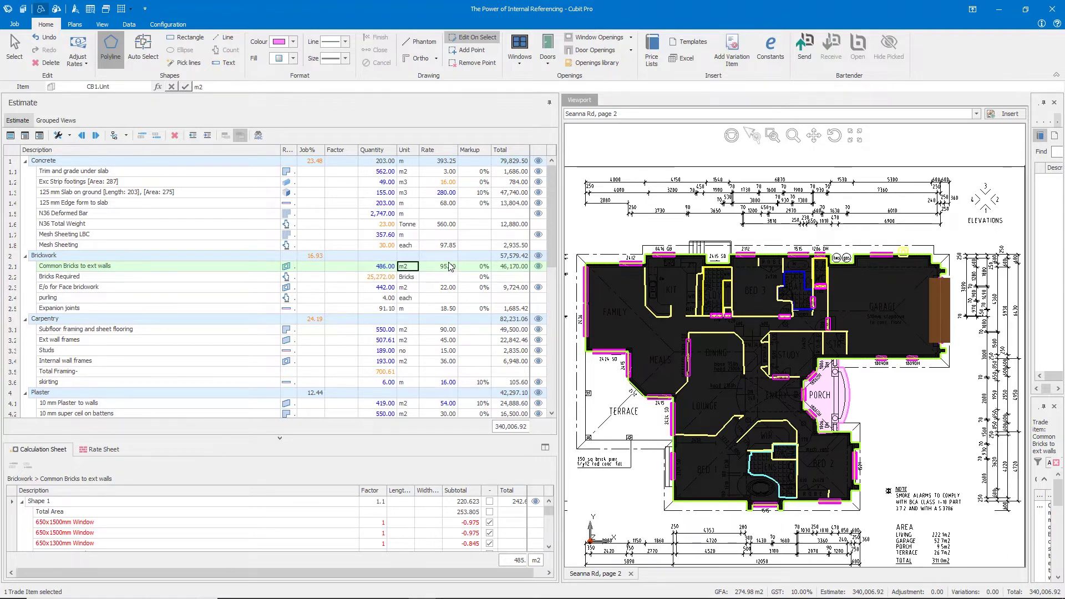
Clear the quantity formula of the Bricks Required item.
{"action": "left_click", "coordinate": [380, 279]}
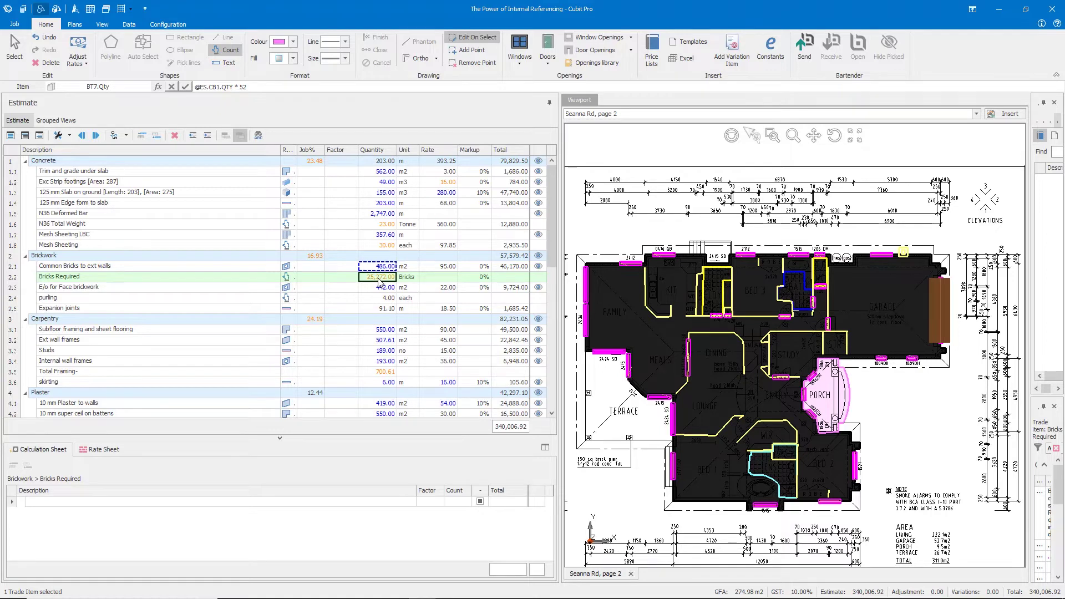
{"action": "key", "text": "Escape"}
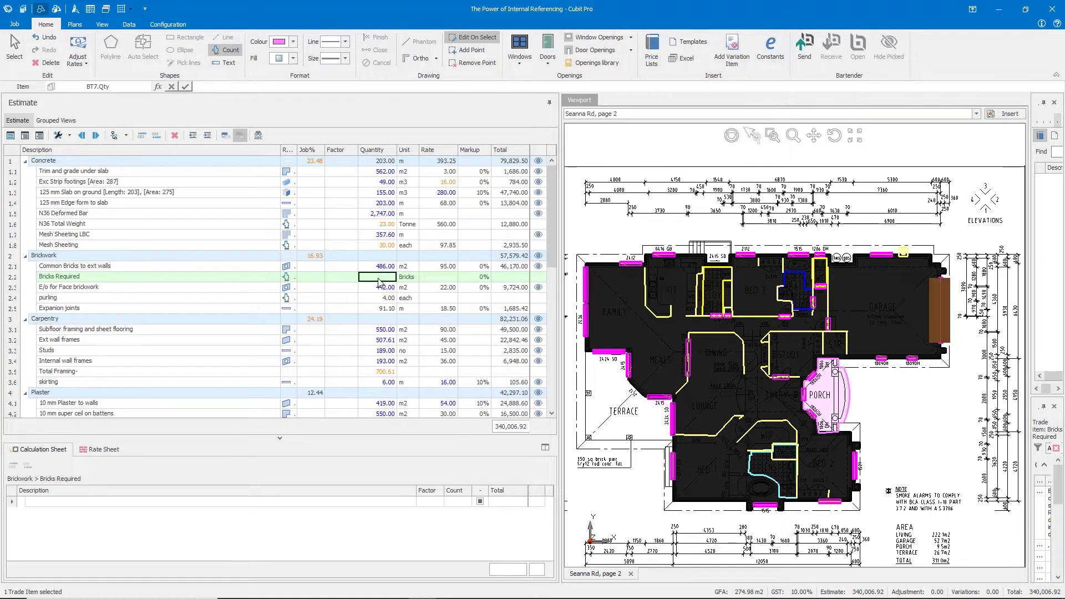
Add the Ref Code column to the estimate directly after Description and make it narrower.
{"action": "right_click", "coordinate": [258, 154]}
{"action": "left_click", "coordinate": [327, 203]}
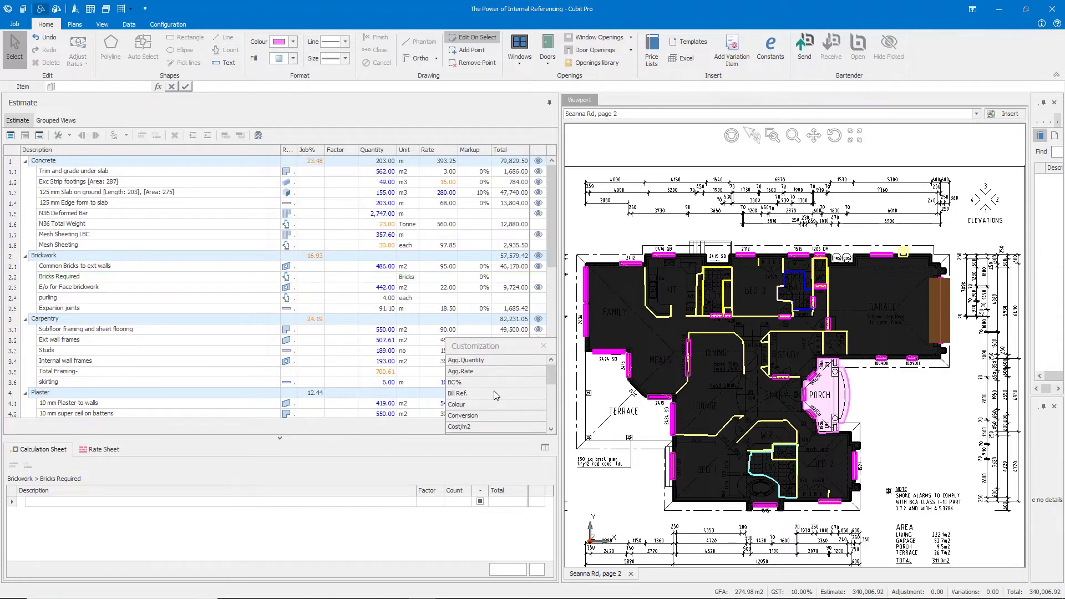
{"action": "scroll", "coordinate": [494, 390], "scroll_direction": "down", "scroll_amount": 8}
{"action": "left_click", "coordinate": [477, 393]}
{"action": "left_click_drag", "start_coordinate": [477, 393], "coordinate": [282, 150]}
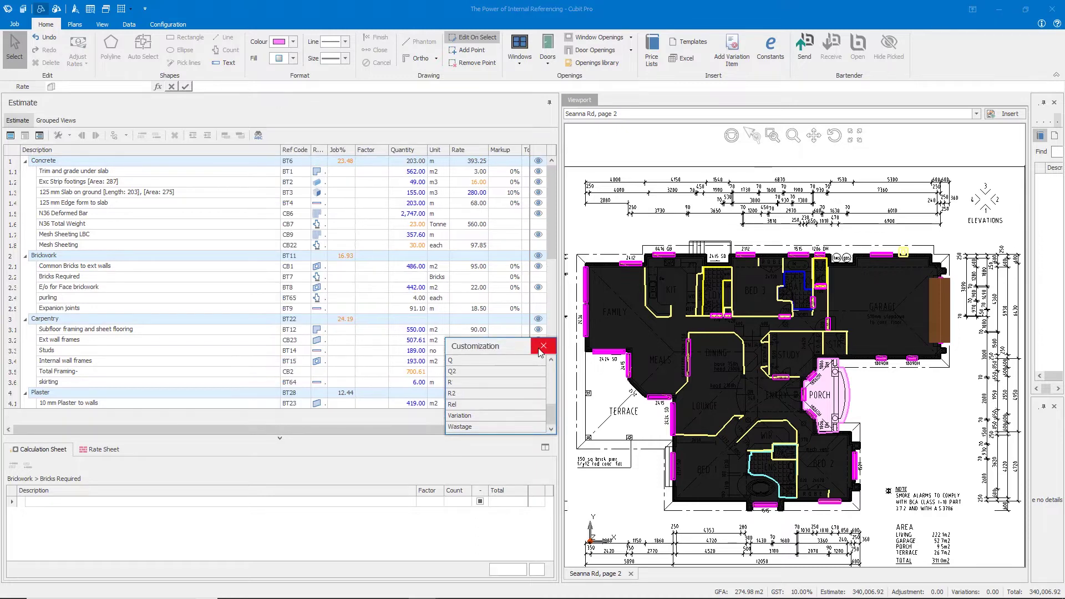
{"action": "left_click", "coordinate": [543, 346]}
{"action": "left_click_drag", "start_coordinate": [277, 147], "coordinate": [240, 148]}
Reference the quantity of Common Bricks to ext walls (CB1) in the Bricks Required quantity.
{"action": "left_click", "coordinate": [251, 269]}
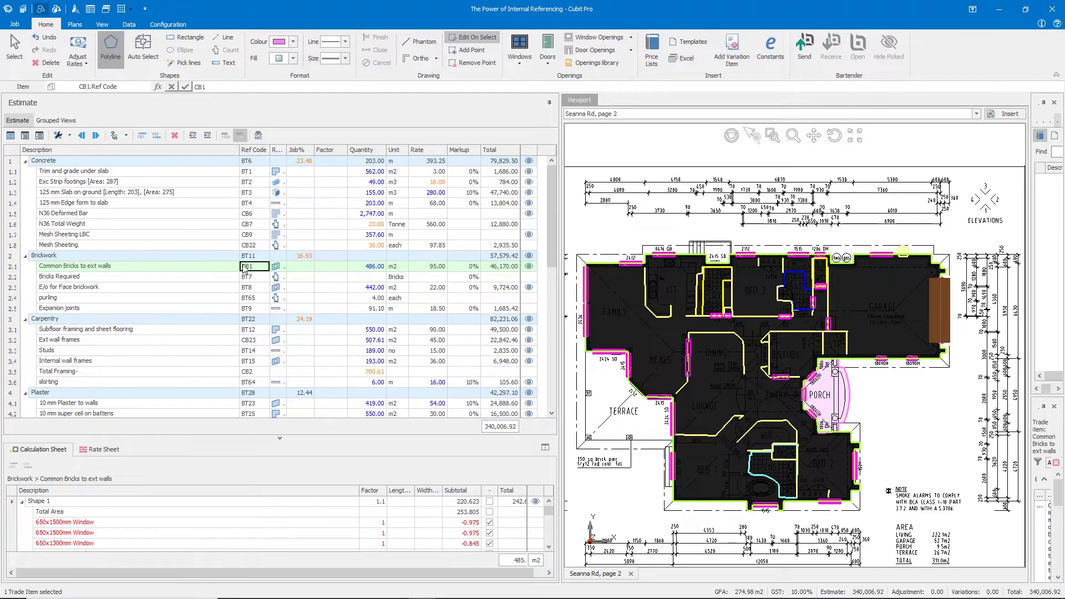
{"action": "left_click", "coordinate": [369, 279]}
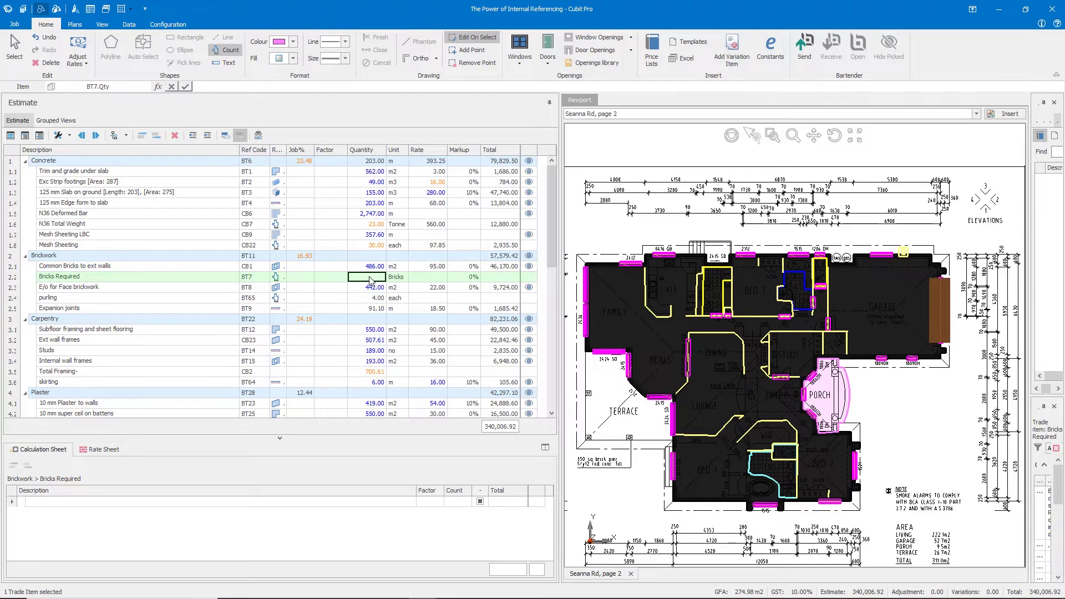
{"action": "type", "text": "@"}
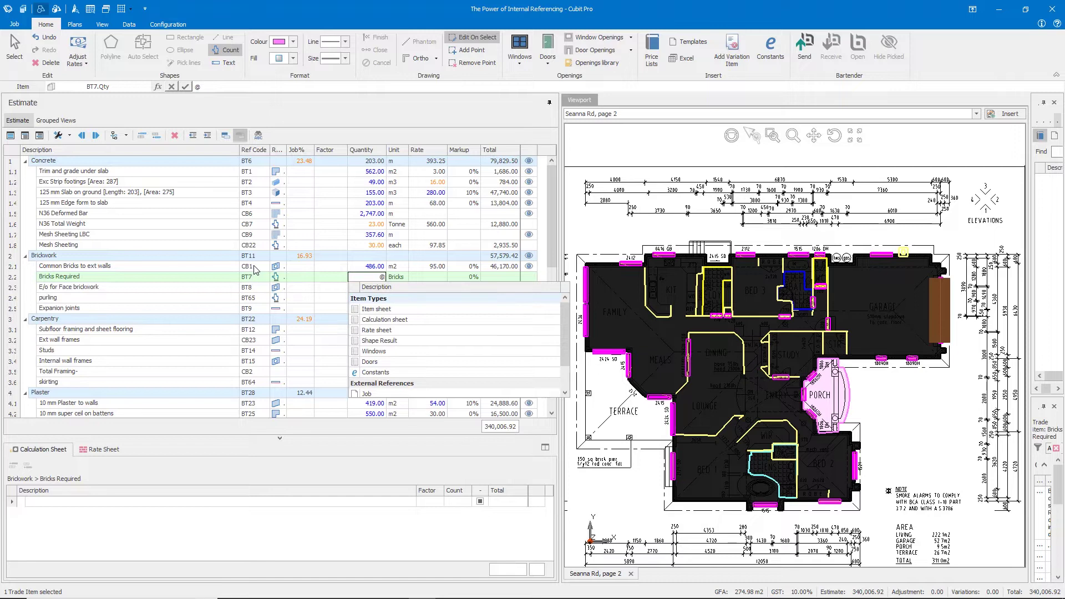
{"action": "type", "text": "cb1"}
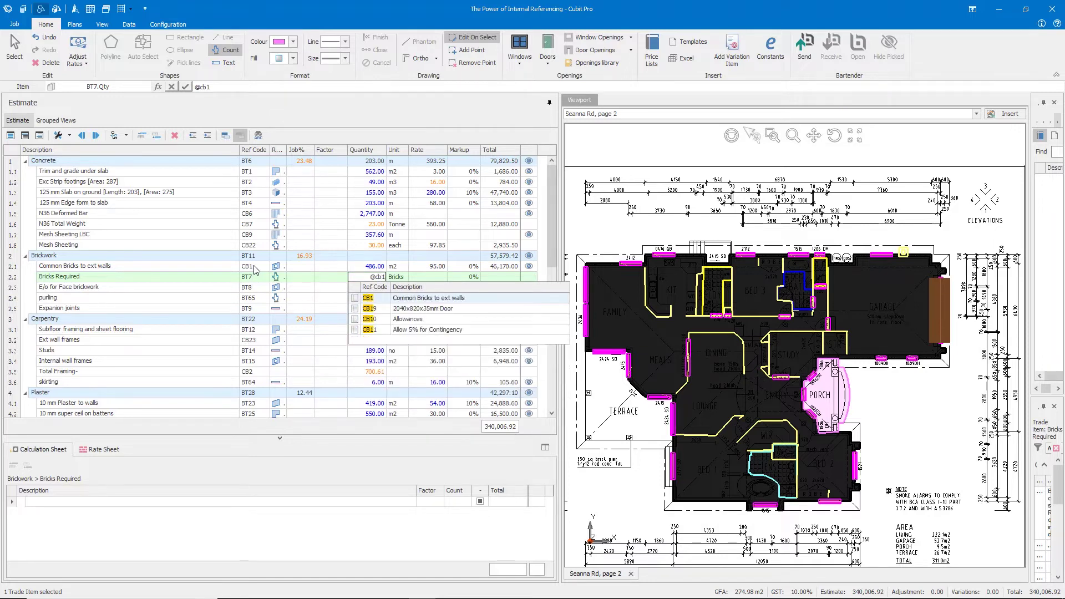
{"action": "left_click", "coordinate": [443, 298]}
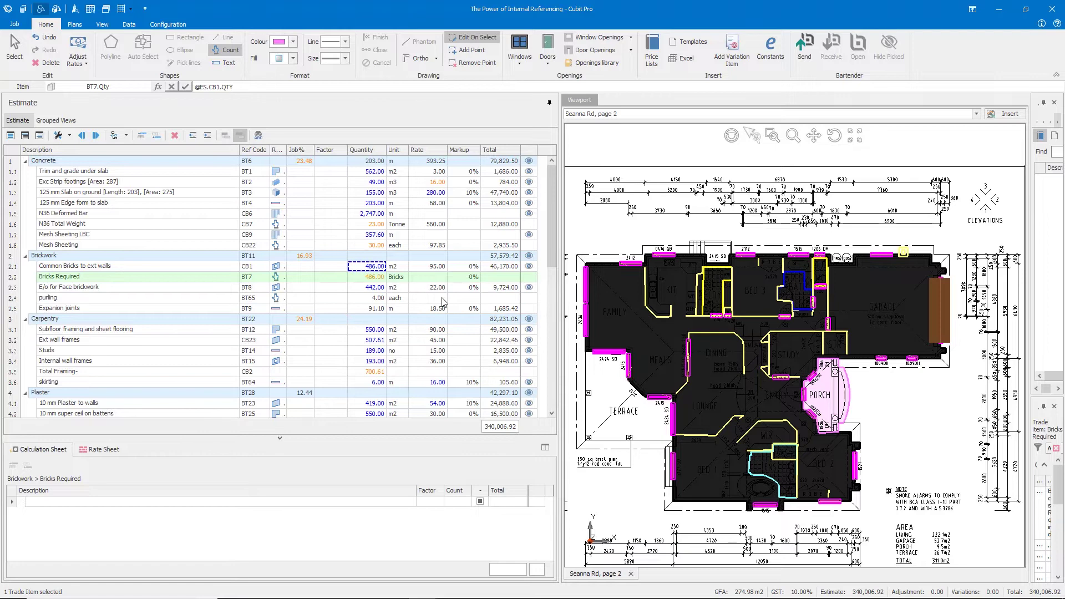
{"action": "left_click", "coordinate": [377, 277]}
{"action": "left_click", "coordinate": [231, 88]}
{"action": "left_click", "coordinate": [237, 86]}
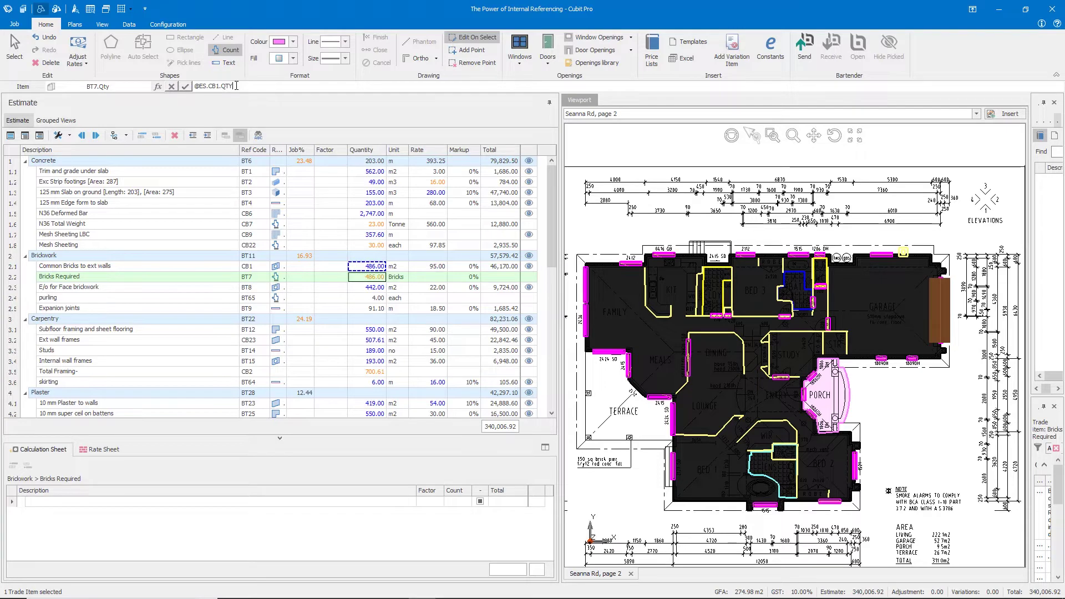
{"action": "key", "text": "BackSpace"}
{"action": "key", "text": "BackSpace"}
{"action": "key", "text": "BackSpace"}
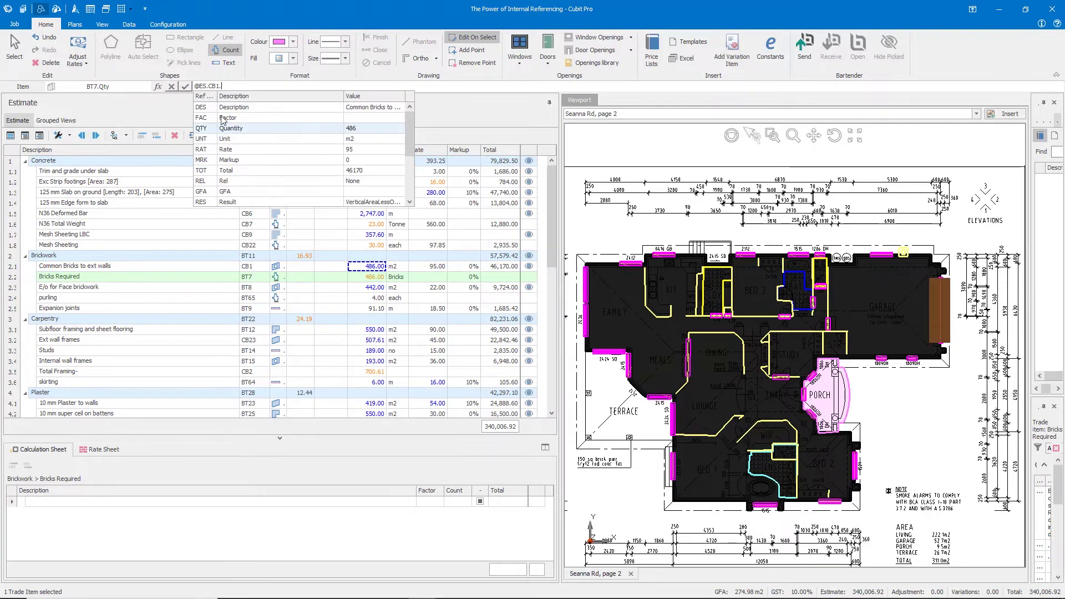
{"action": "left_click", "coordinate": [206, 151]}
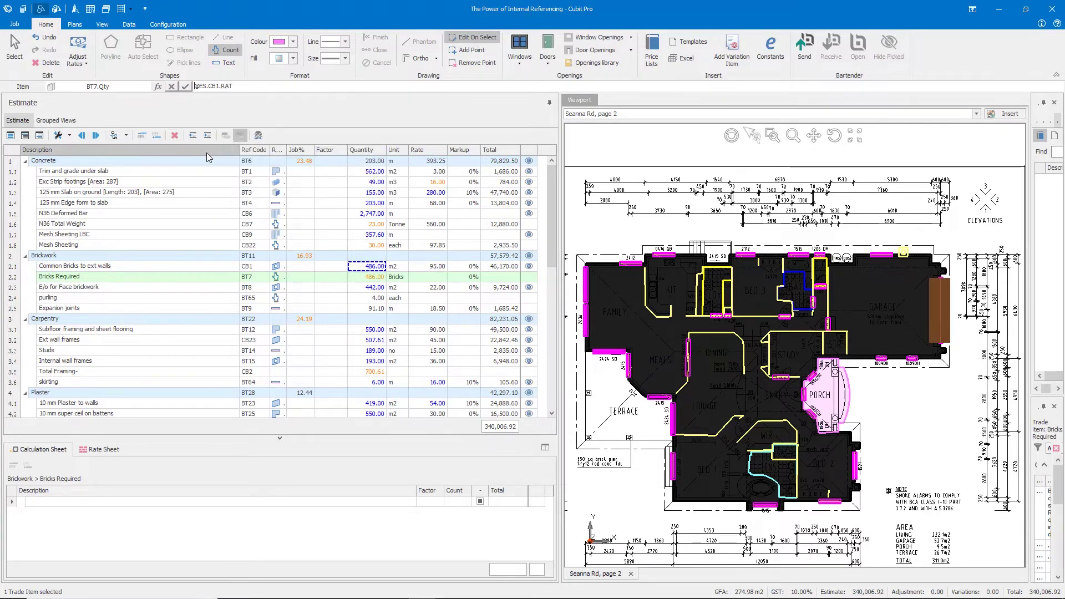
{"action": "left_click", "coordinate": [261, 86]}
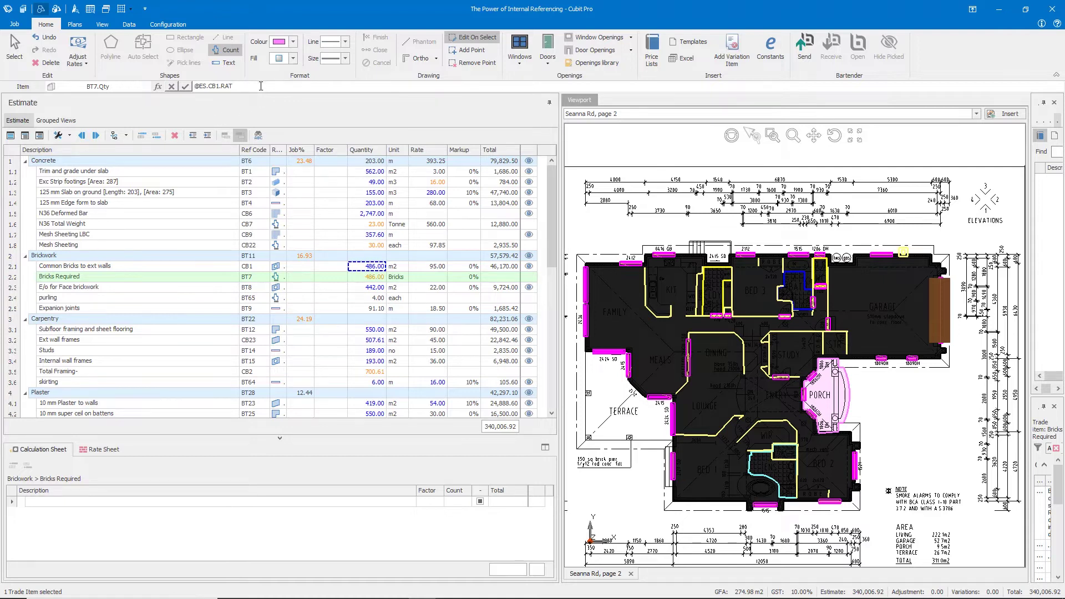
{"action": "key", "text": "Return"}
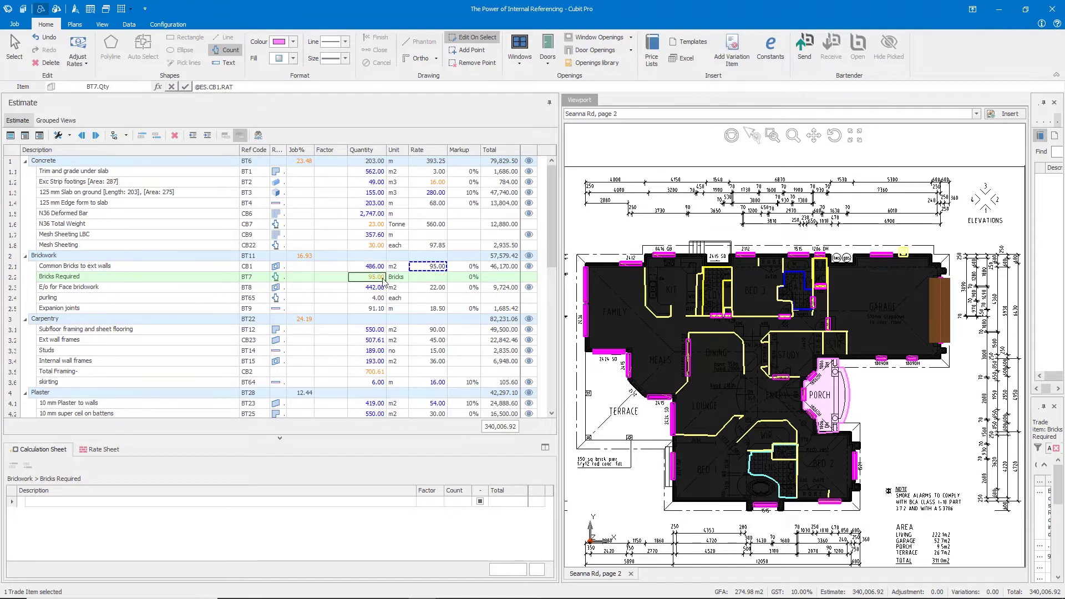
{"action": "left_click", "coordinate": [222, 87]}
{"action": "left_click", "coordinate": [235, 84]}
{"action": "key", "text": "BackSpace"}
{"action": "key", "text": "BackSpace"}
{"action": "key", "text": "BackSpace"}
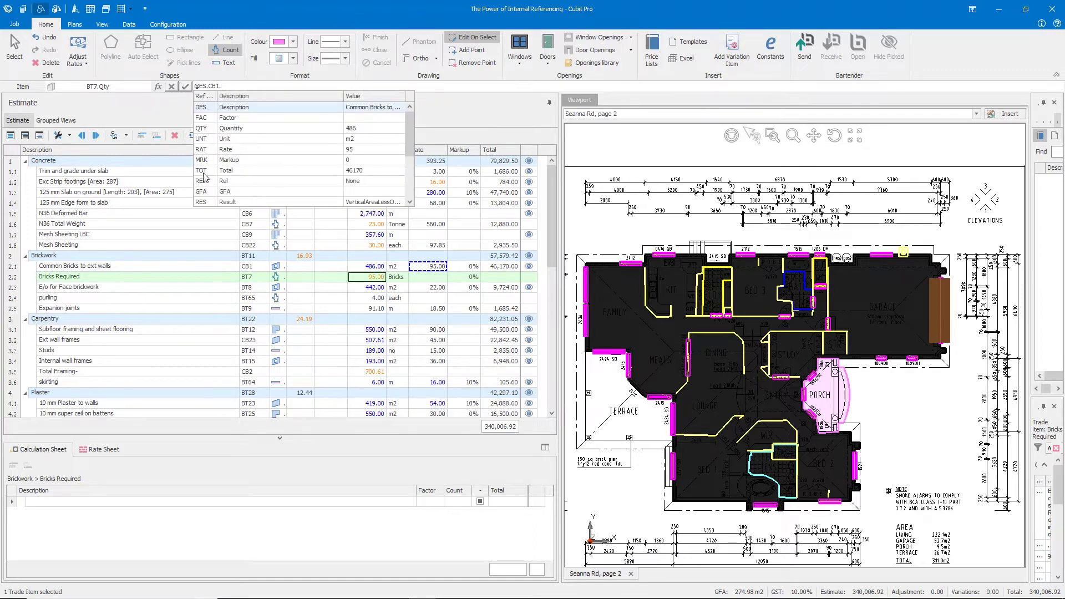
{"action": "left_click", "coordinate": [360, 171]}
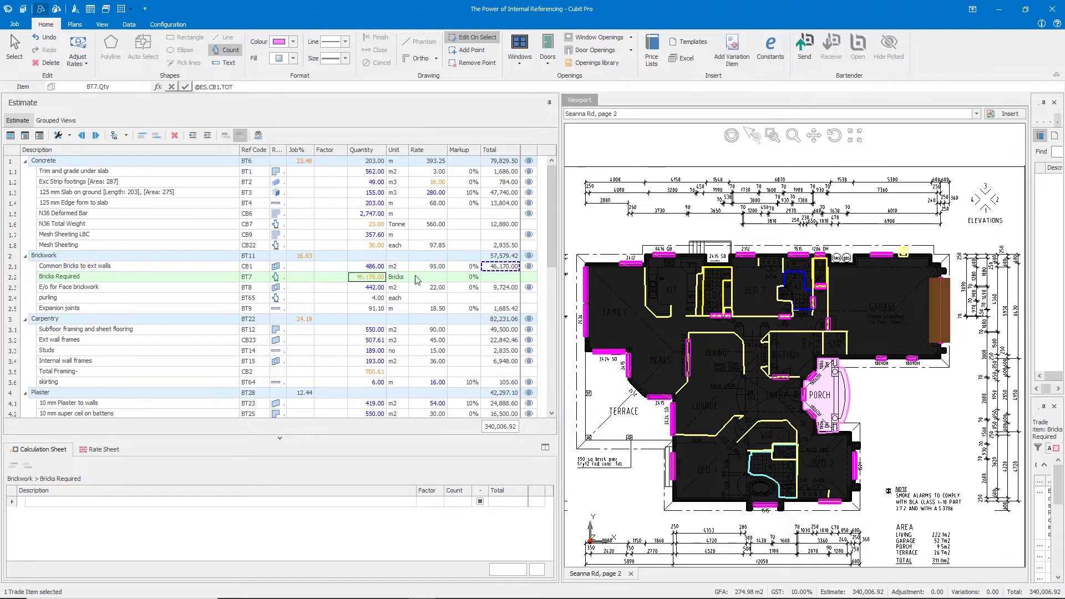
{"action": "left_click", "coordinate": [371, 278]}
{"action": "left_click", "coordinate": [244, 87]}
{"action": "left_click", "coordinate": [244, 87]}
{"action": "key", "text": "BackSpace"}
{"action": "key", "text": "BackSpace"}
{"action": "key", "text": "BackSpace"}
{"action": "type", "text": "q"}
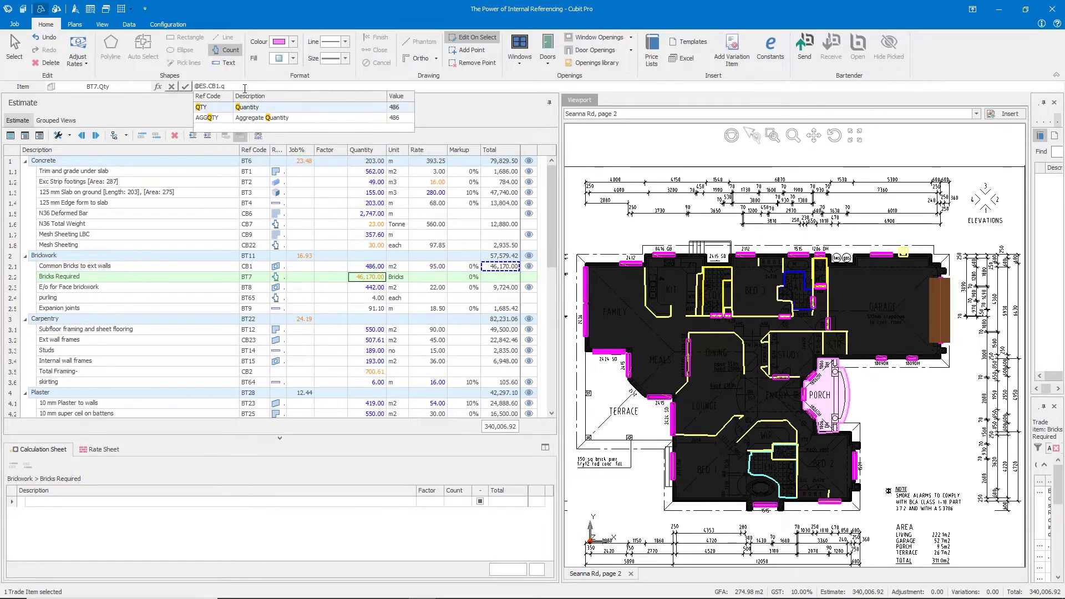
{"action": "left_click", "coordinate": [210, 106]}
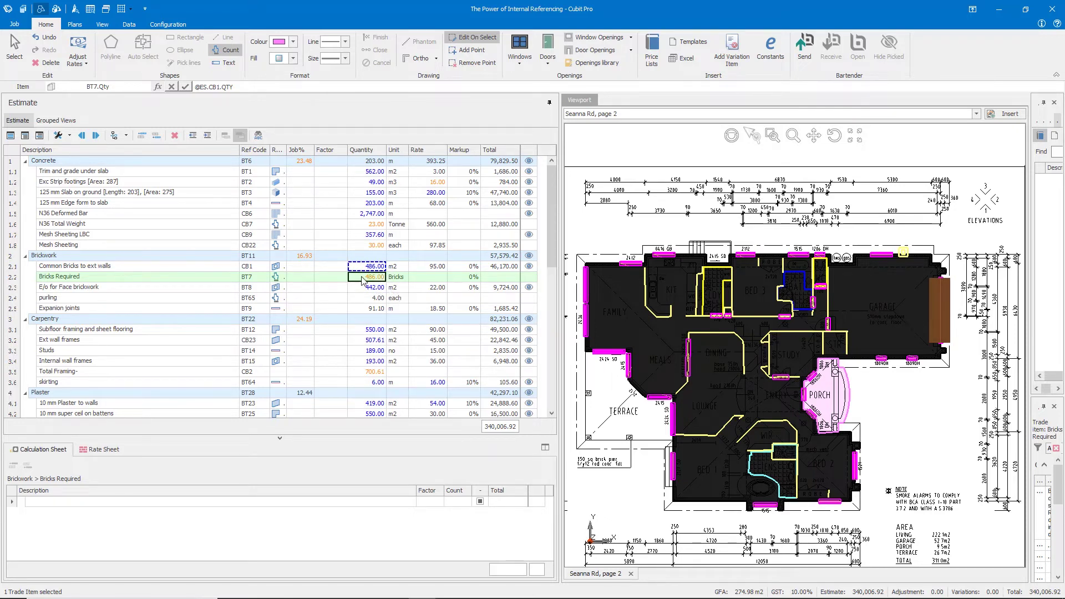
Multiply the CB1 quantity reference in Bricks Required by 52.
{"action": "left_click", "coordinate": [246, 86]}
{"action": "left_click", "coordinate": [246, 86]}
{"action": "type", "text": "*52"}
{"action": "key", "text": "Return"}
Try extending the external wall outline on the plan outward above the Family room.
{"action": "left_click", "coordinate": [10, 43]}
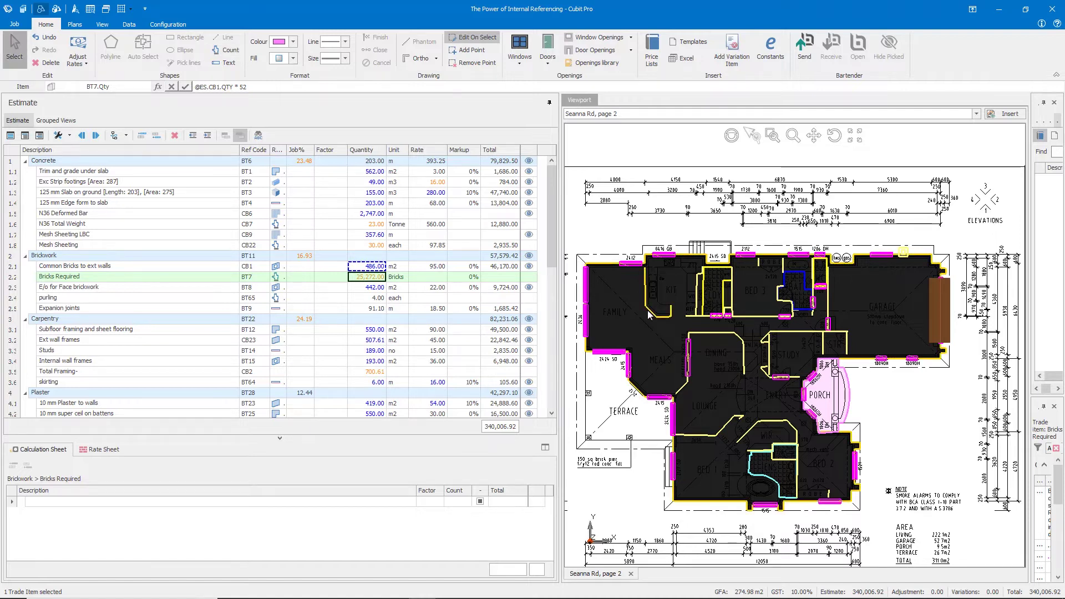
{"action": "left_click", "coordinate": [607, 269]}
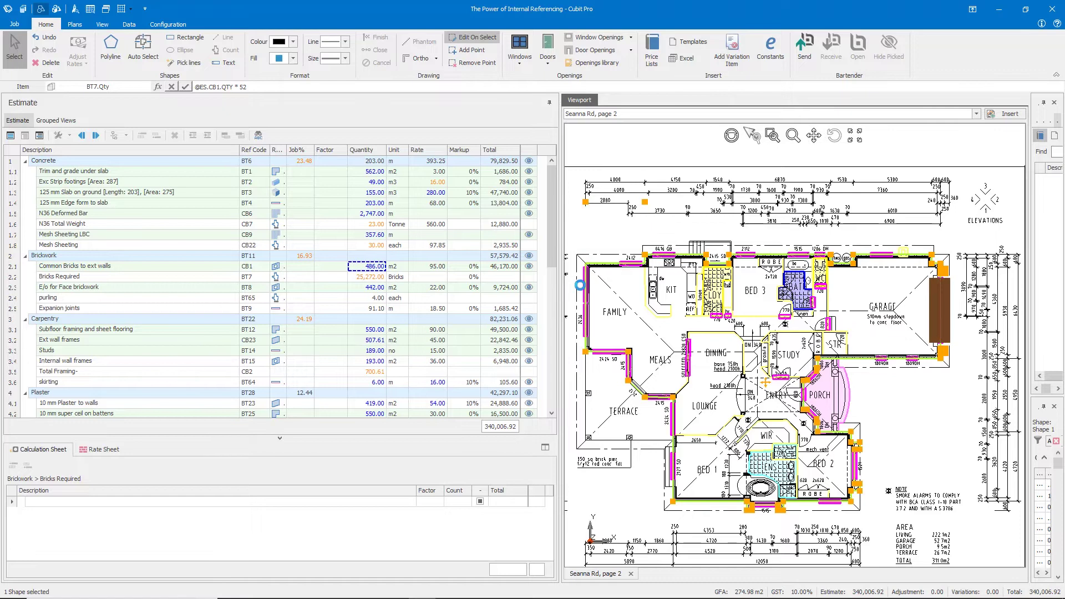
{"action": "left_click", "coordinate": [348, 279]}
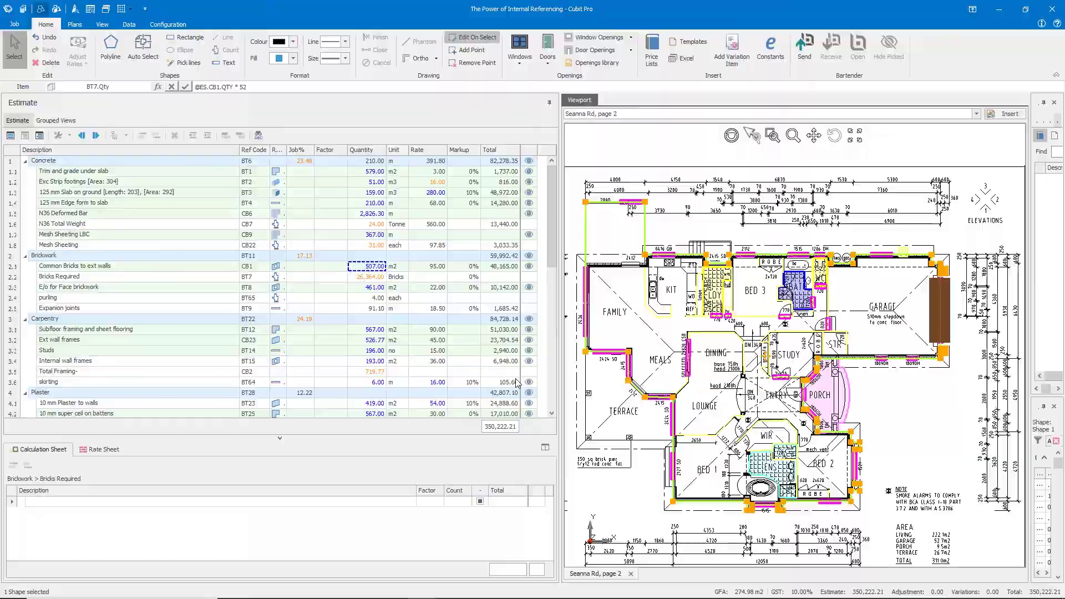
{"action": "key", "text": "Escape"}
Examine the Bricks Required formula, the external and internal wall frame items, and the Total Framing quantity formula.
{"action": "left_click", "coordinate": [370, 278]}
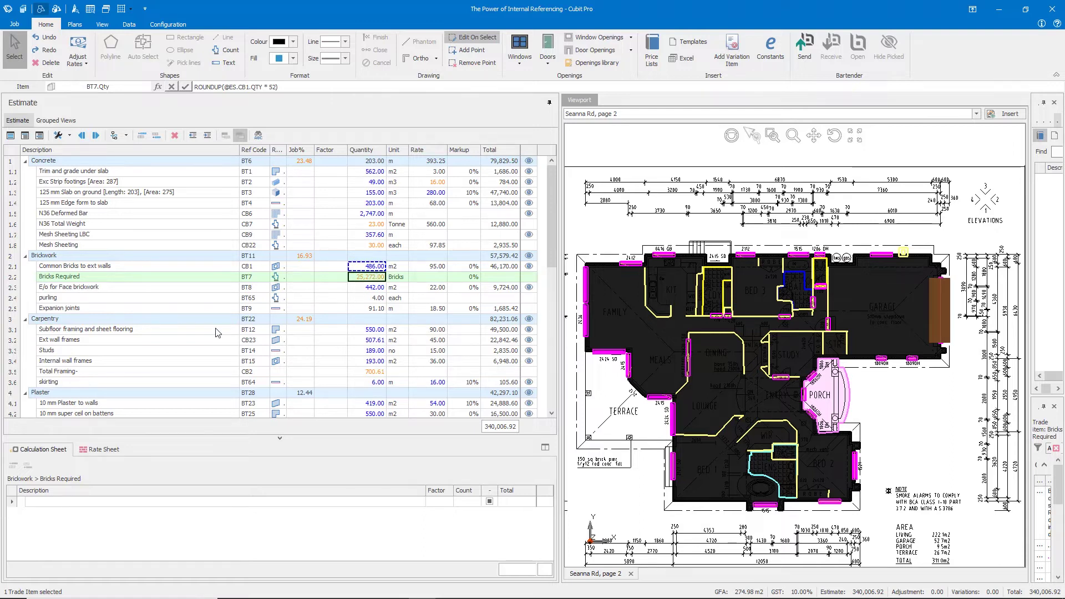
{"action": "left_click", "coordinate": [189, 341]}
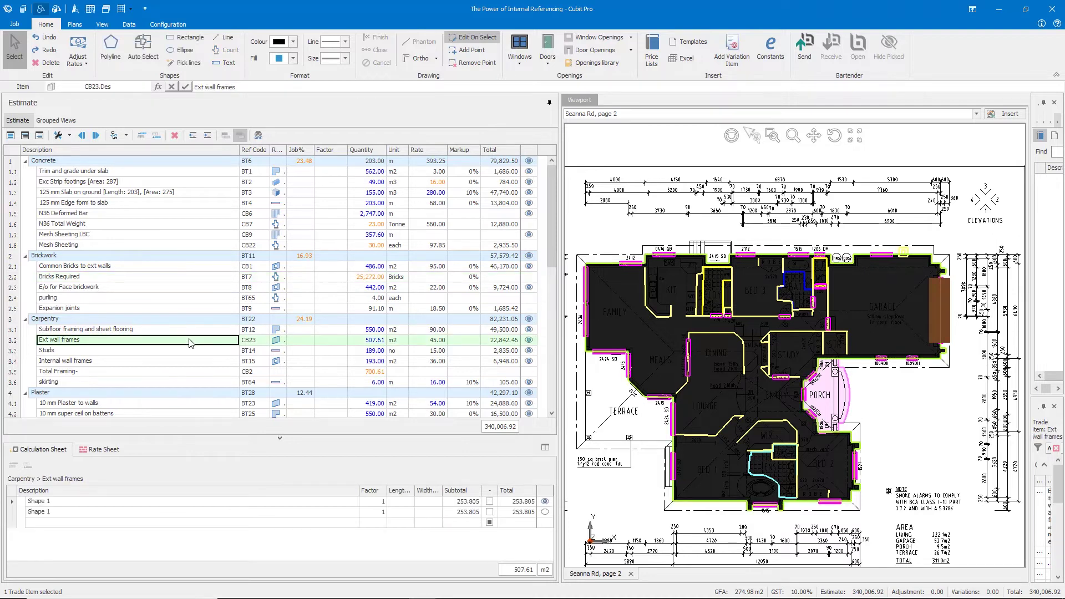
{"action": "left_click", "coordinate": [152, 361]}
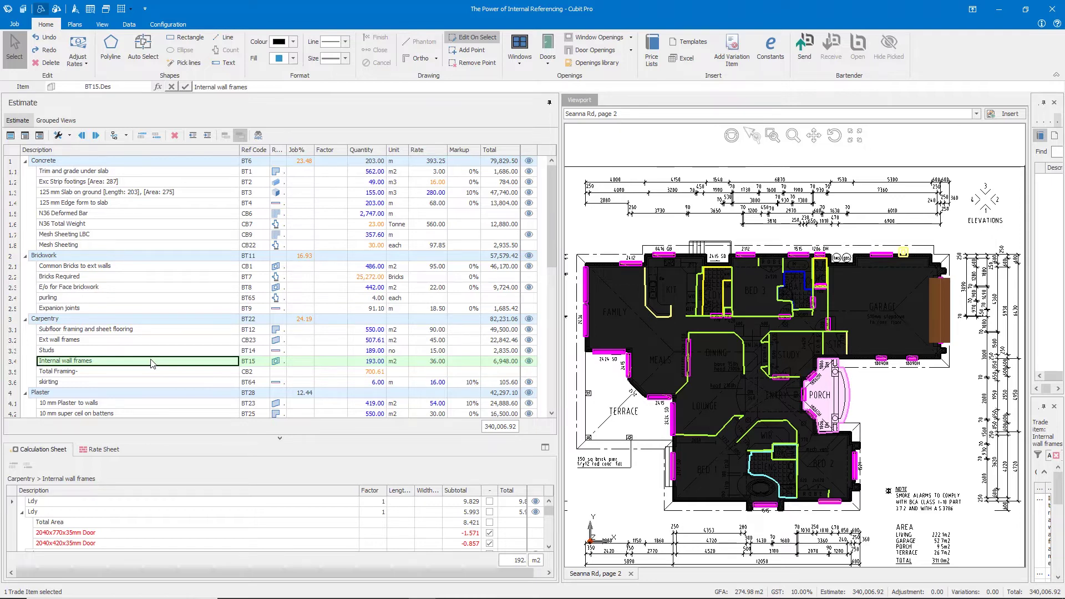
{"action": "left_click", "coordinate": [148, 371]}
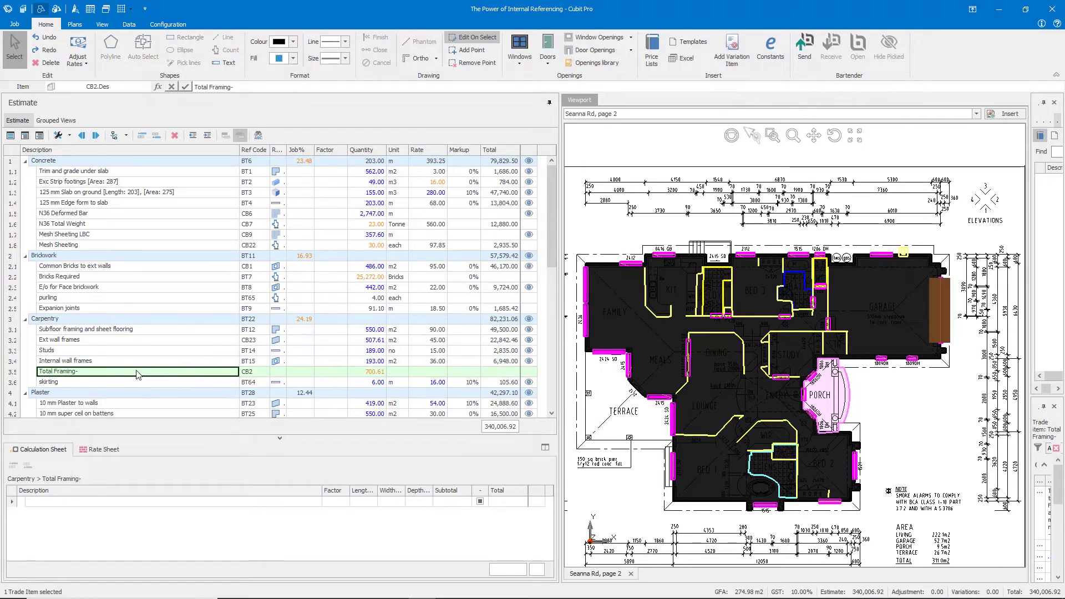
{"action": "double_click", "coordinate": [366, 372]}
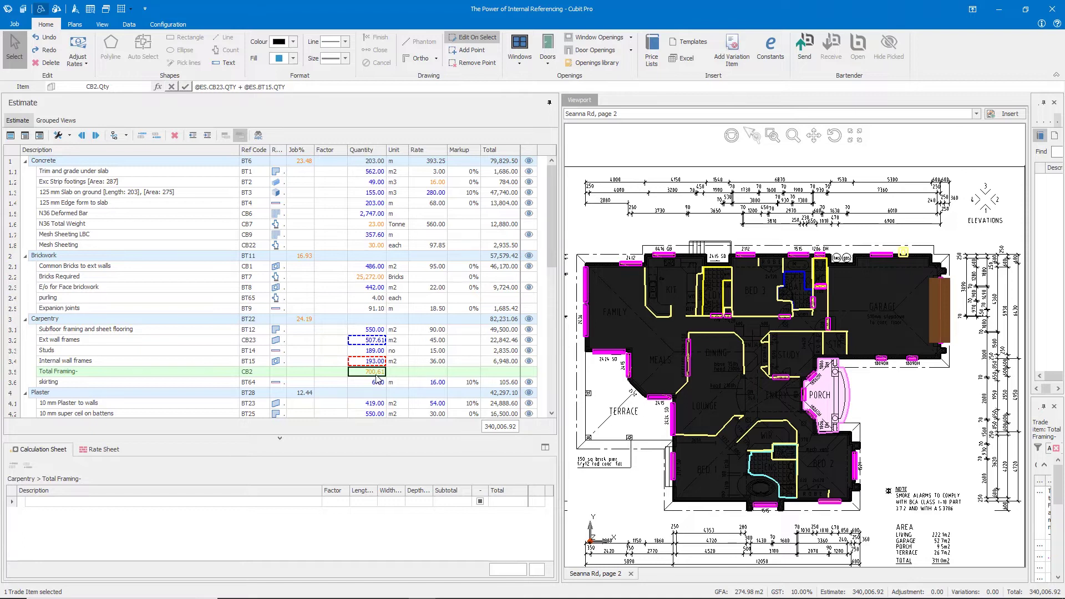
{"action": "left_click", "coordinate": [204, 88]}
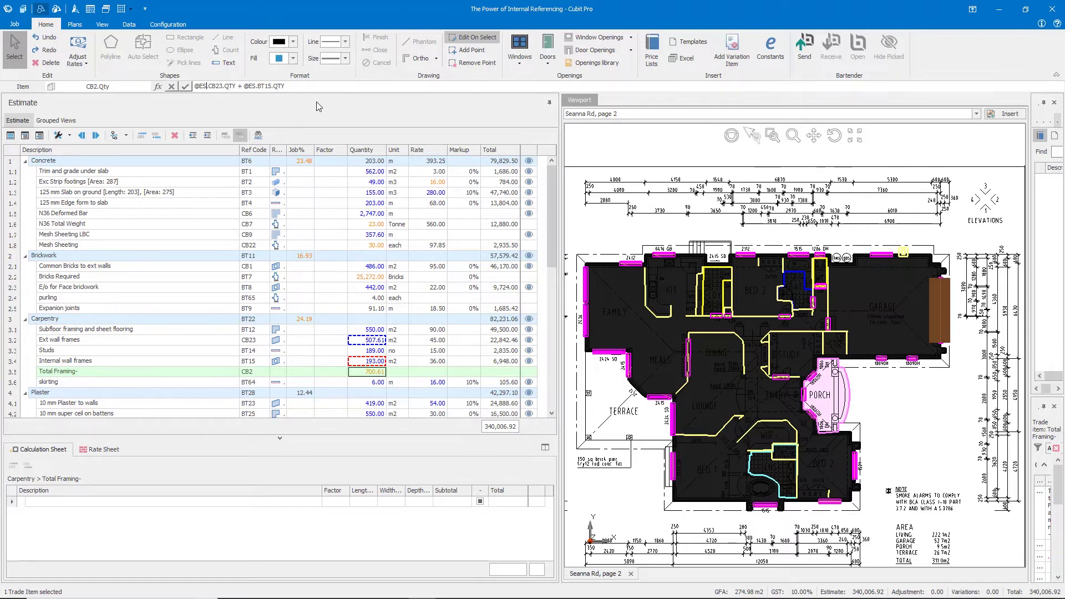
{"action": "type", "text": "."}
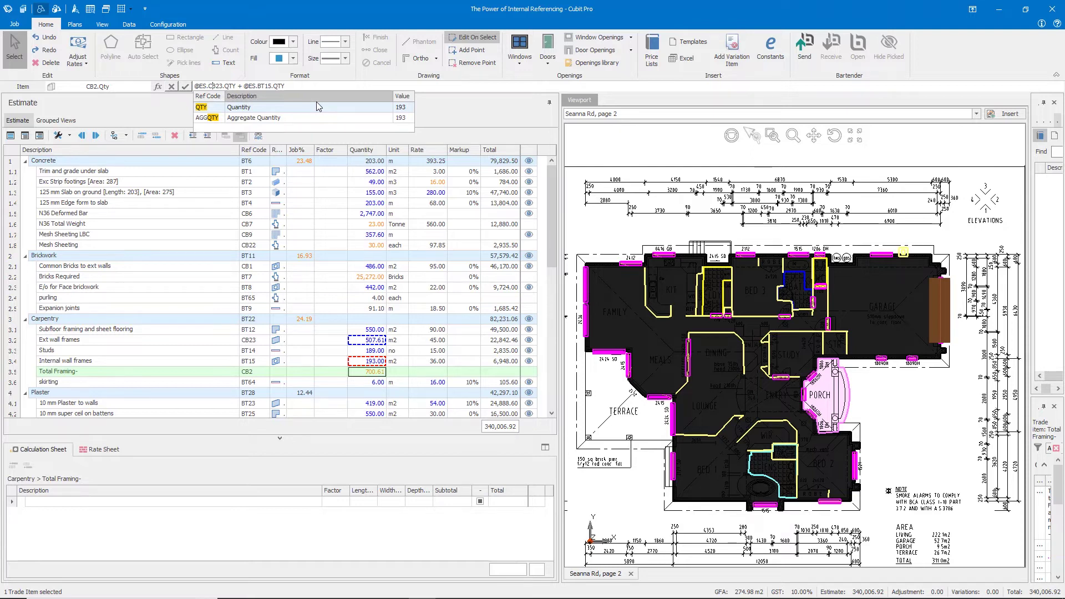
{"action": "key", "text": "Right"}
{"action": "key", "text": "Right"}
{"action": "key", "text": "Right"}
{"action": "key", "text": "Right"}
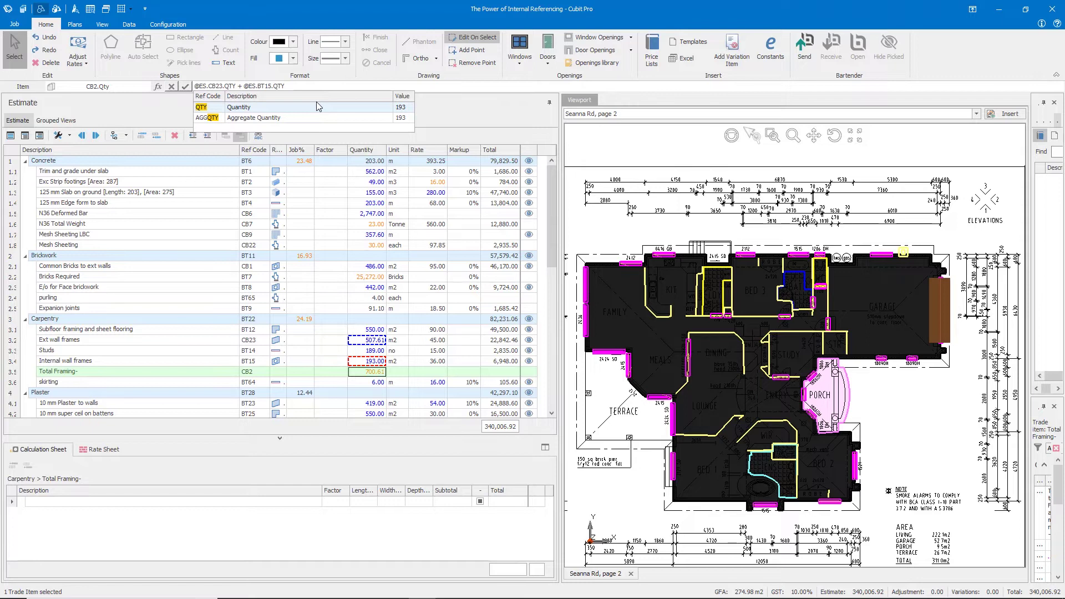
{"action": "left_click", "coordinate": [375, 373]}
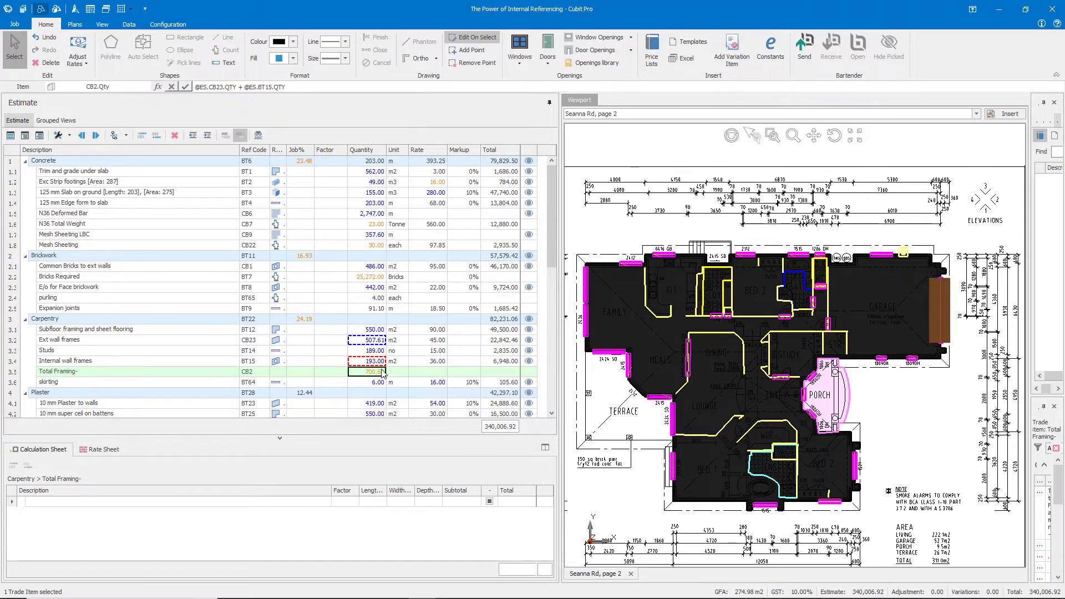
Examine the Int Paint item and the Tins of Paint Req (10L) quantity formula in the Painter trade.
{"action": "scroll", "coordinate": [374, 233], "scroll_direction": "down", "scroll_amount": 2}
{"action": "scroll", "coordinate": [371, 229], "scroll_direction": "down", "scroll_amount": 2}
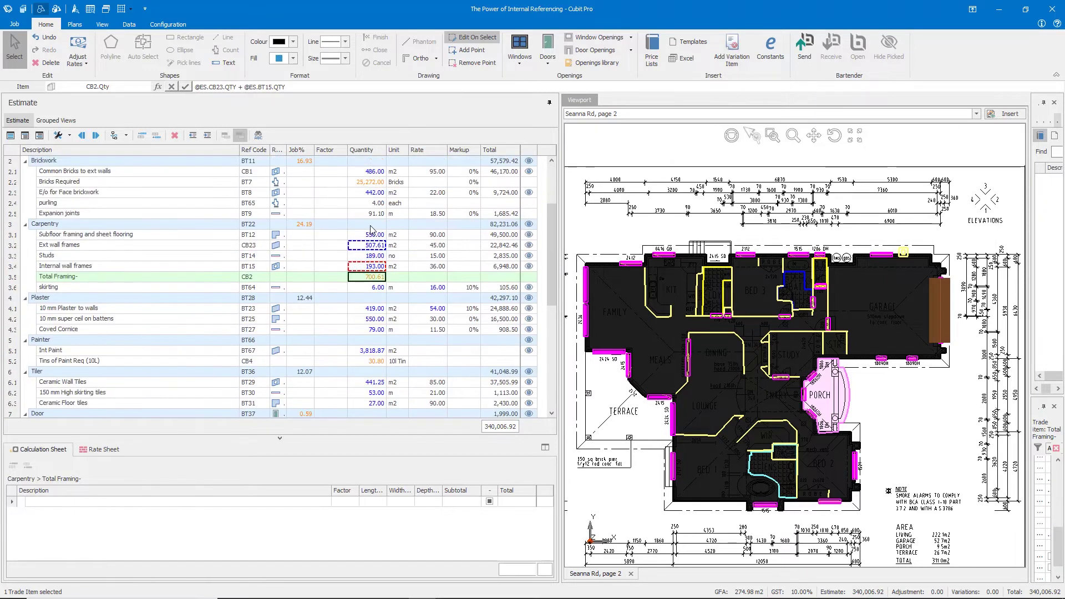
{"action": "left_click", "coordinate": [96, 319]}
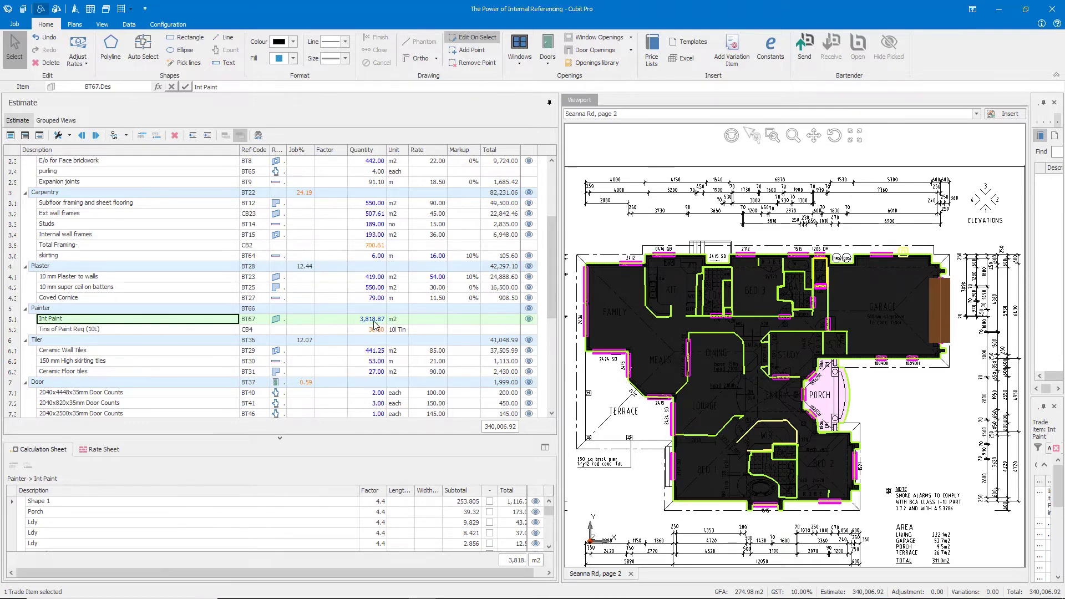
{"action": "left_click", "coordinate": [184, 332]}
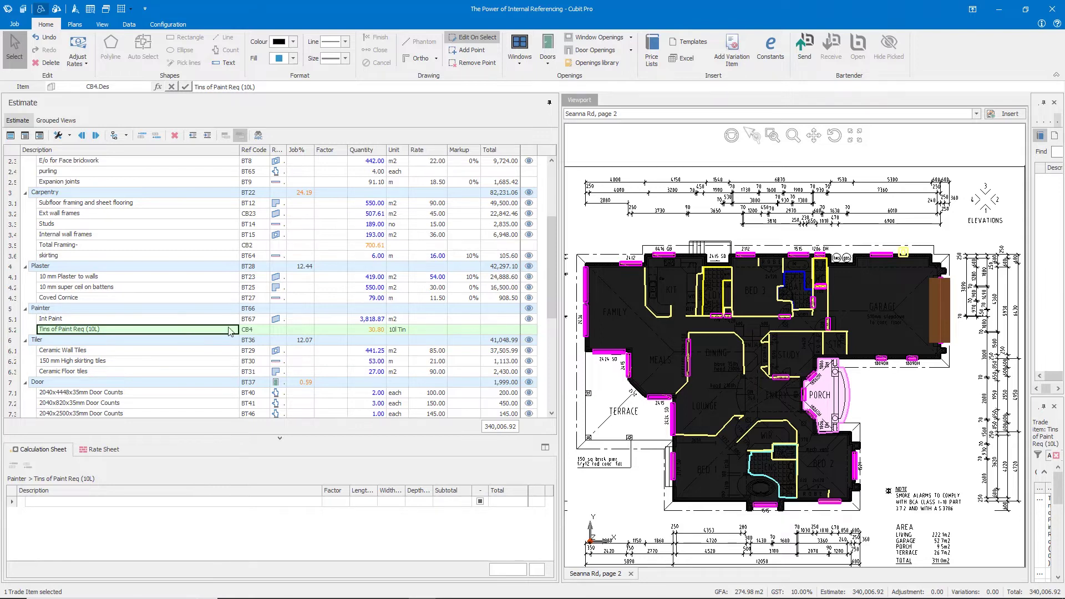
{"action": "left_click", "coordinate": [363, 331]}
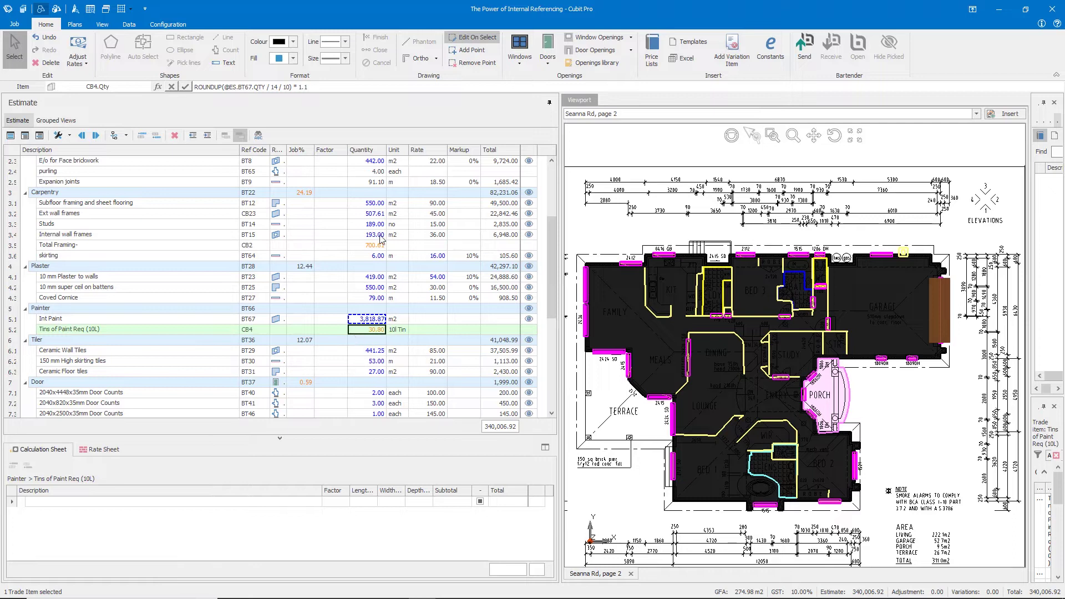
{"action": "left_click", "coordinate": [325, 87]}
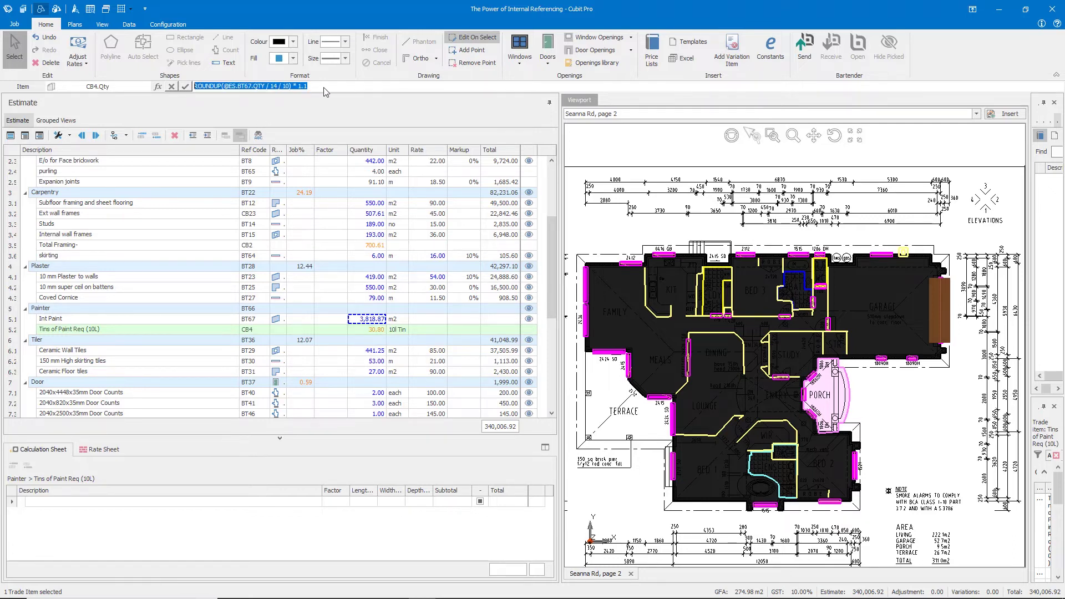
{"action": "left_click", "coordinate": [325, 90]}
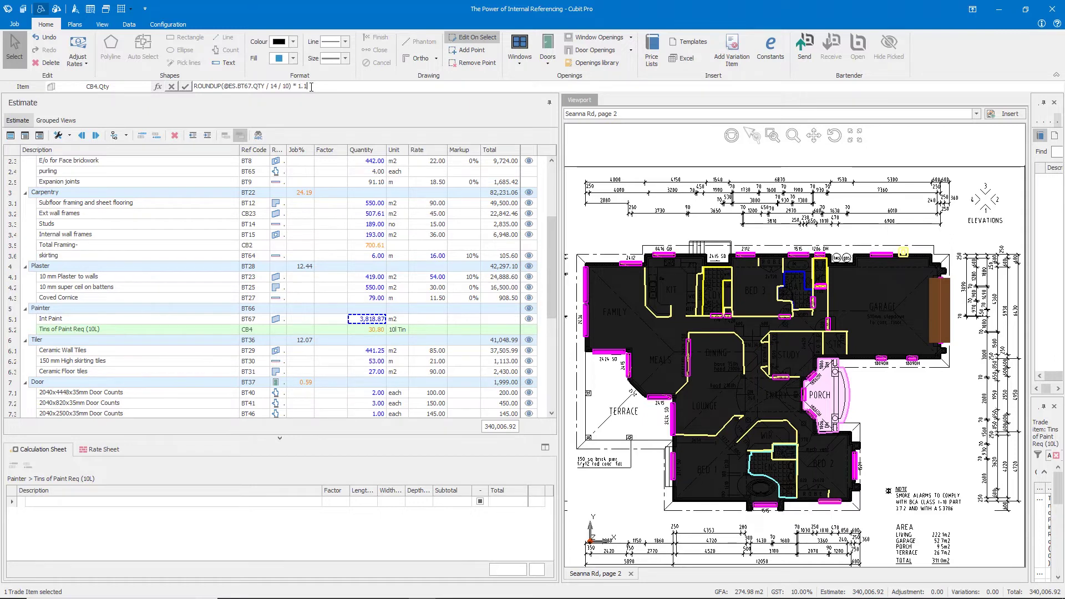
{"action": "key", "text": "Return"}
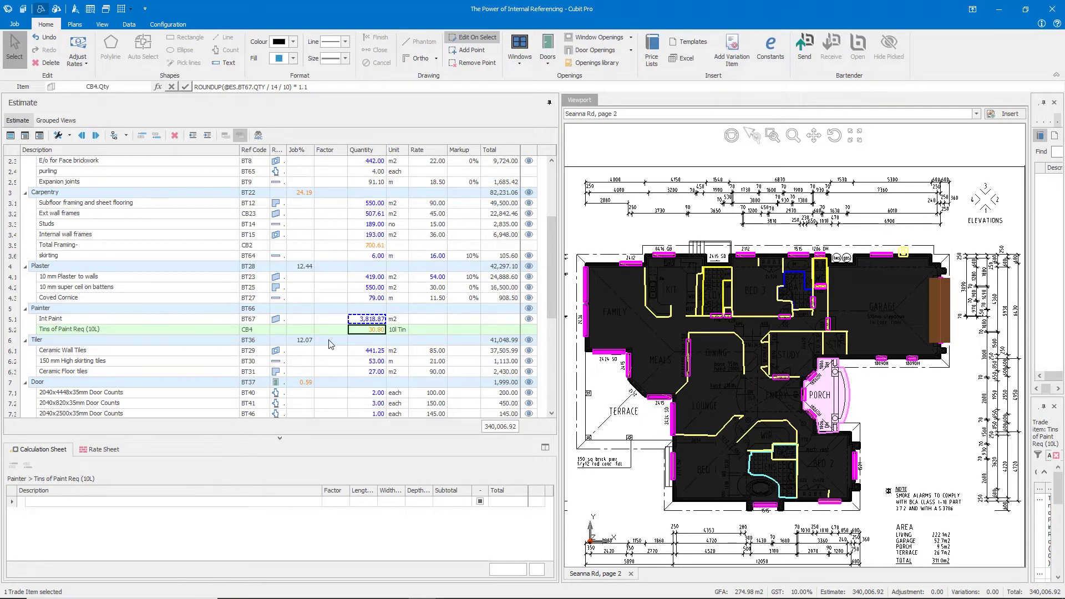
Examine the N36 Deformed Bar quantity and the N36 Total Weight formula that references it in the Concrete trade.
{"action": "scroll", "coordinate": [329, 344], "scroll_direction": "up", "scroll_amount": 4}
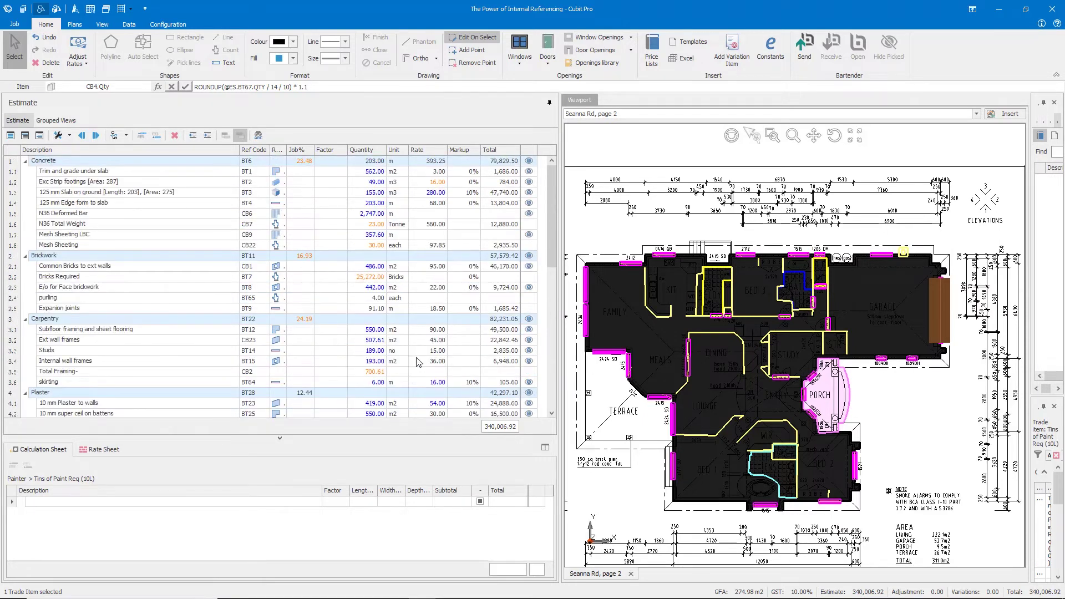
{"action": "left_click", "coordinate": [366, 214]}
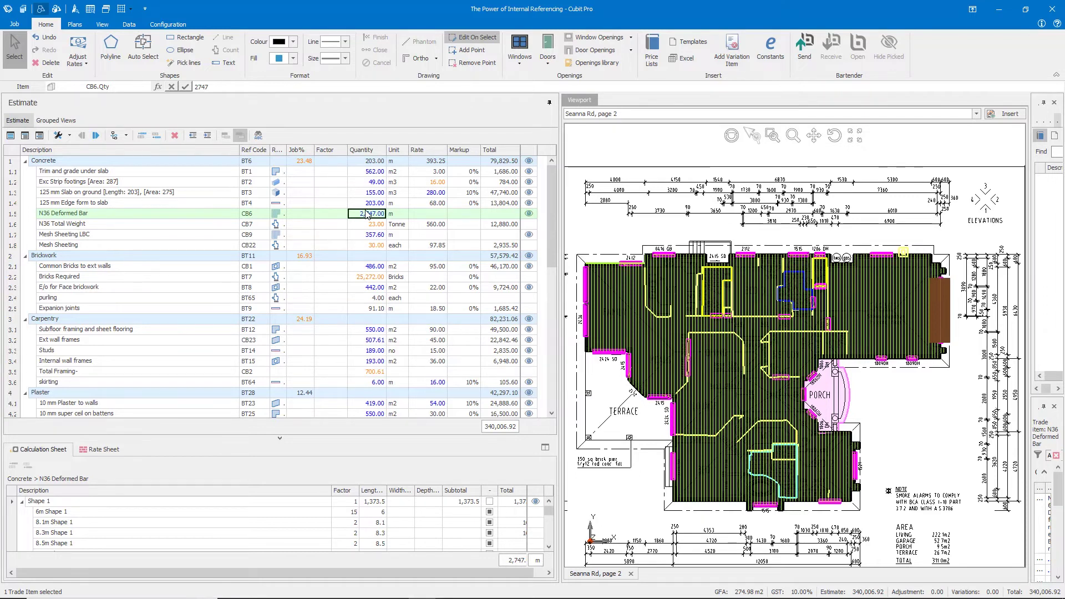
{"action": "left_click", "coordinate": [374, 226]}
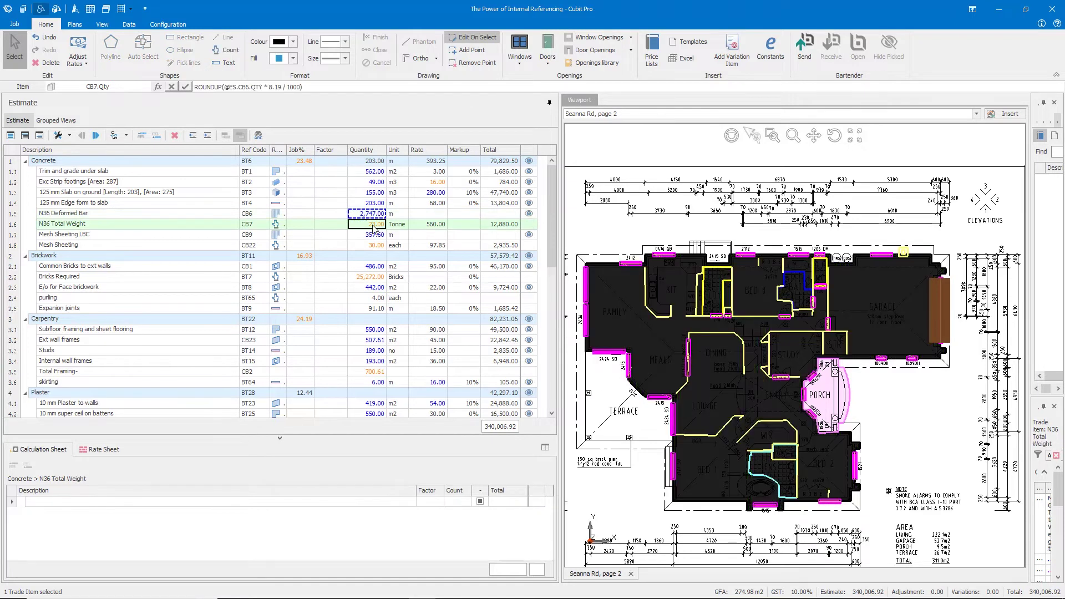
{"action": "left_click", "coordinate": [206, 87]}
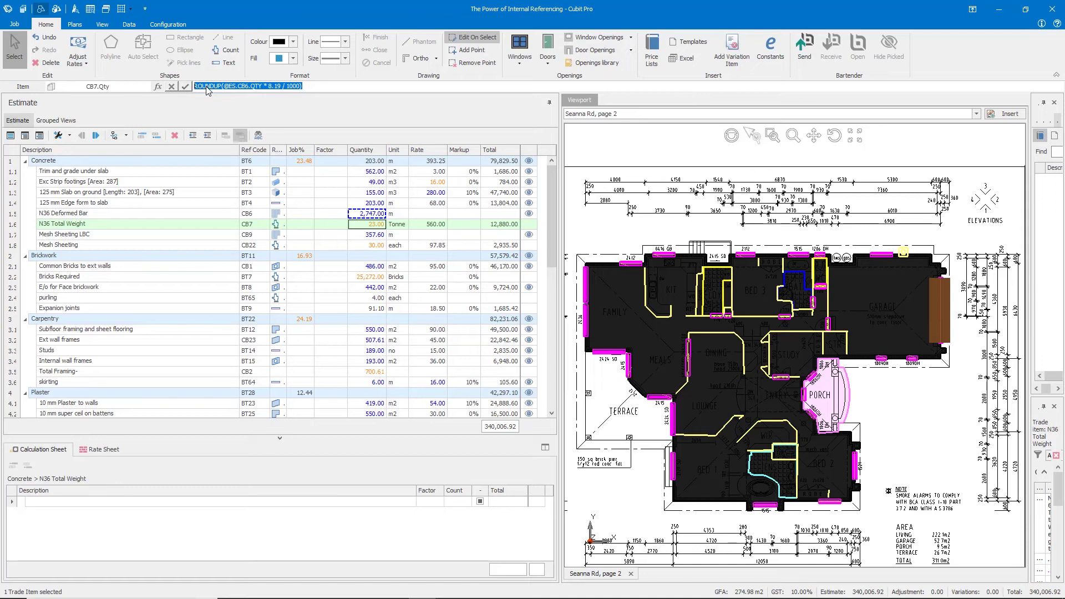
{"action": "left_click", "coordinate": [240, 87]}
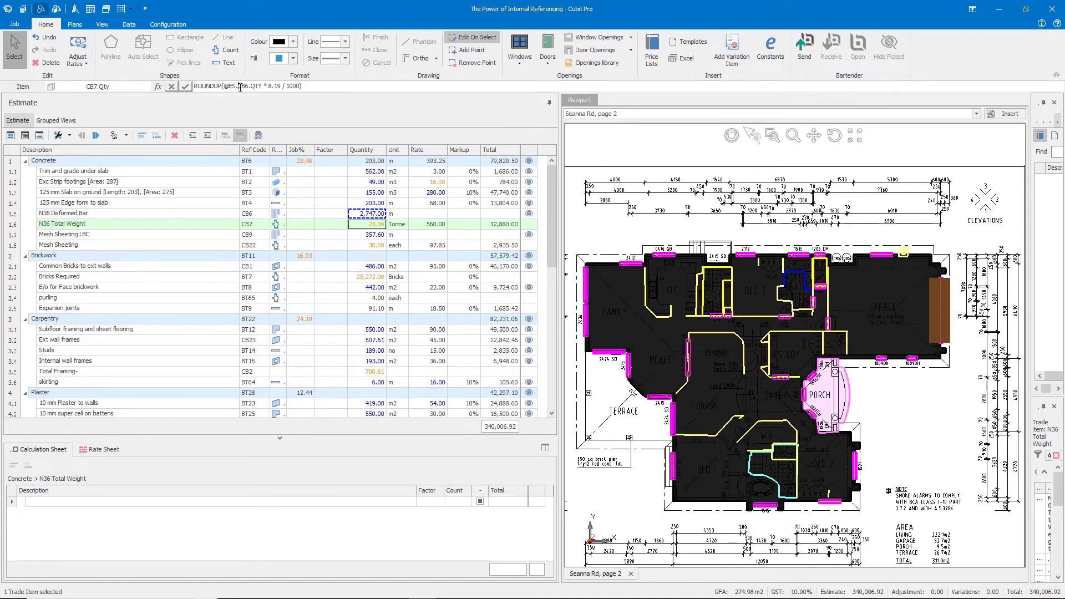
{"action": "left_click", "coordinate": [254, 87]}
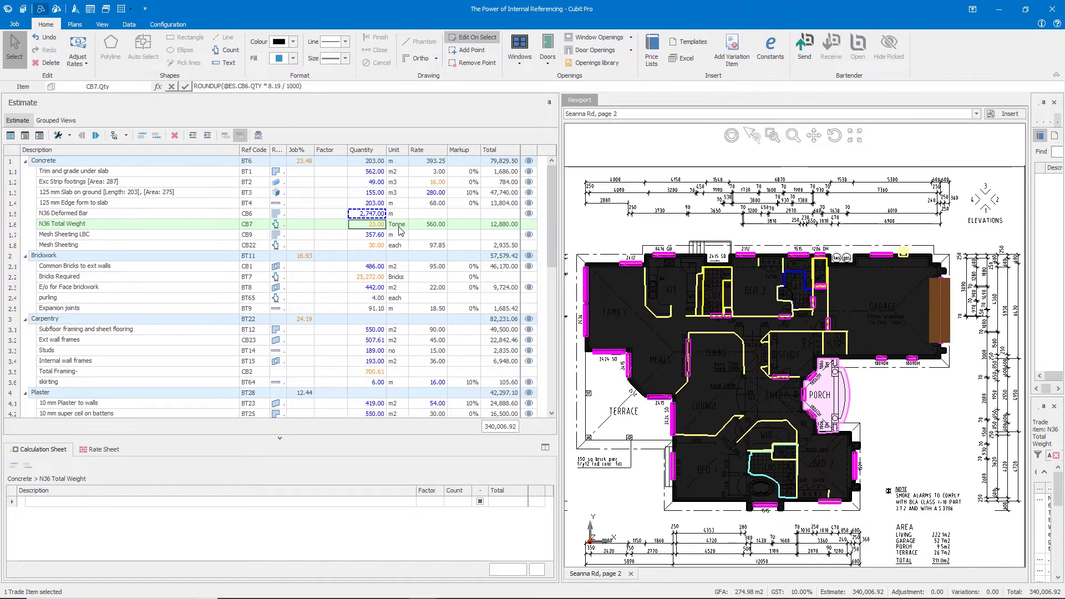
{"action": "left_click", "coordinate": [381, 228]}
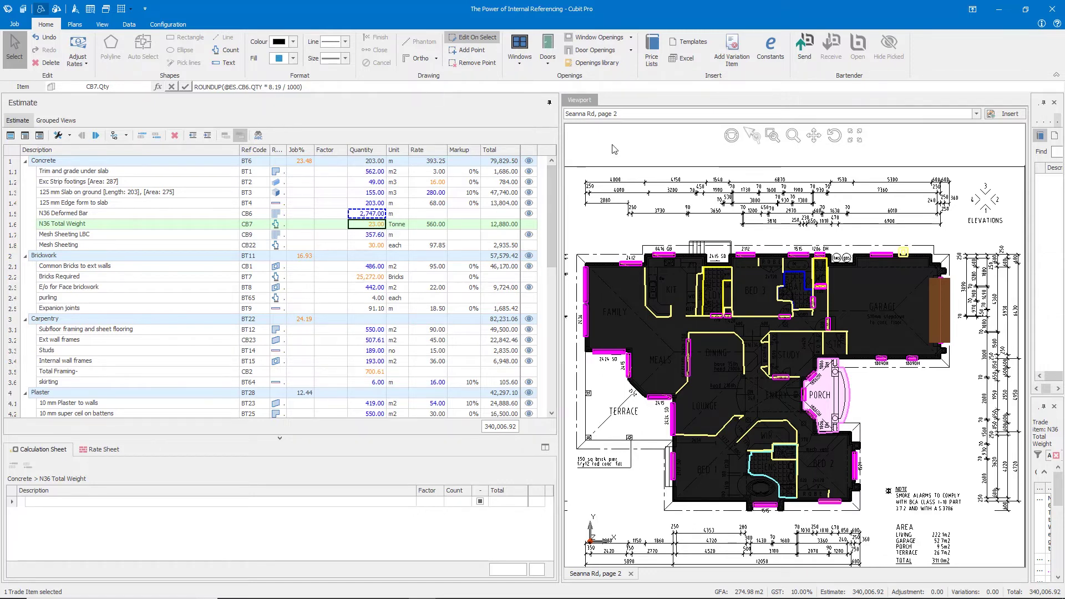
Search the constants library for n36 and check the value of N36 500N Deformed Bar without inserting it.
{"action": "left_click", "coordinate": [770, 49]}
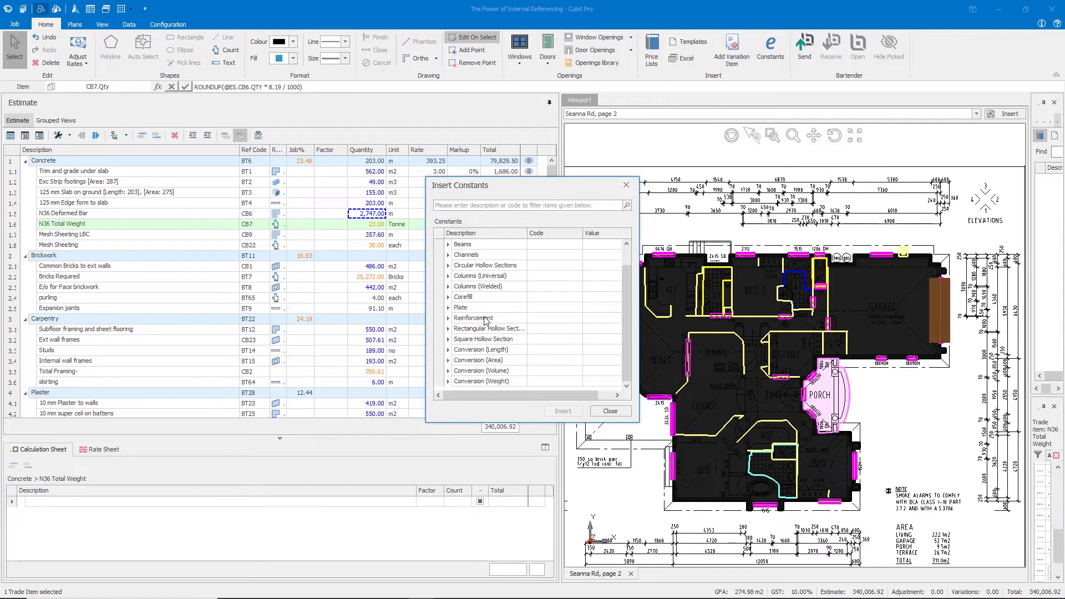
{"action": "left_click", "coordinate": [460, 205]}
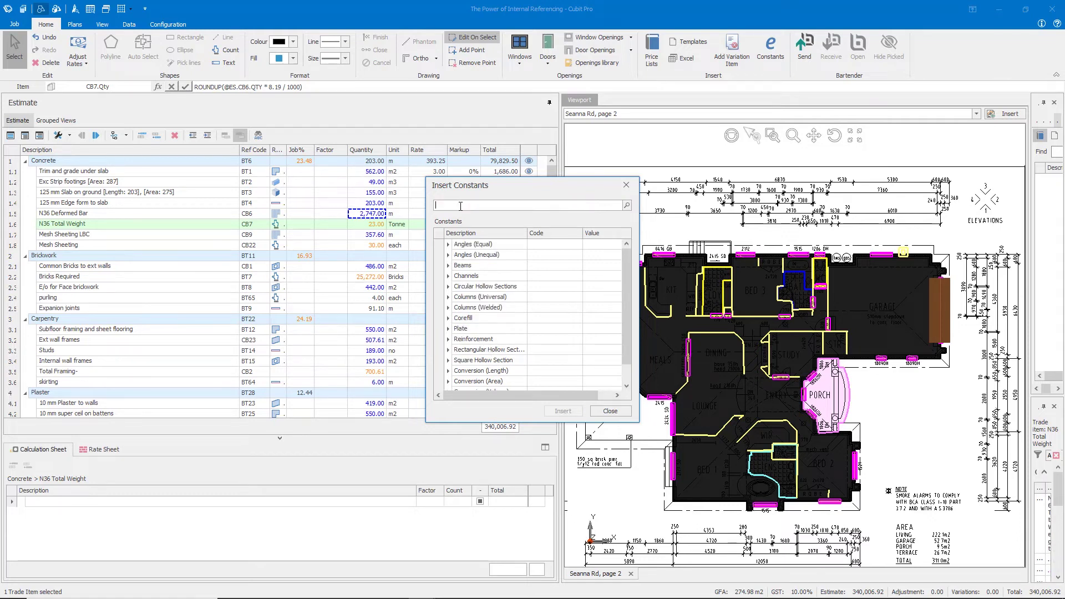
{"action": "type", "text": "n36"}
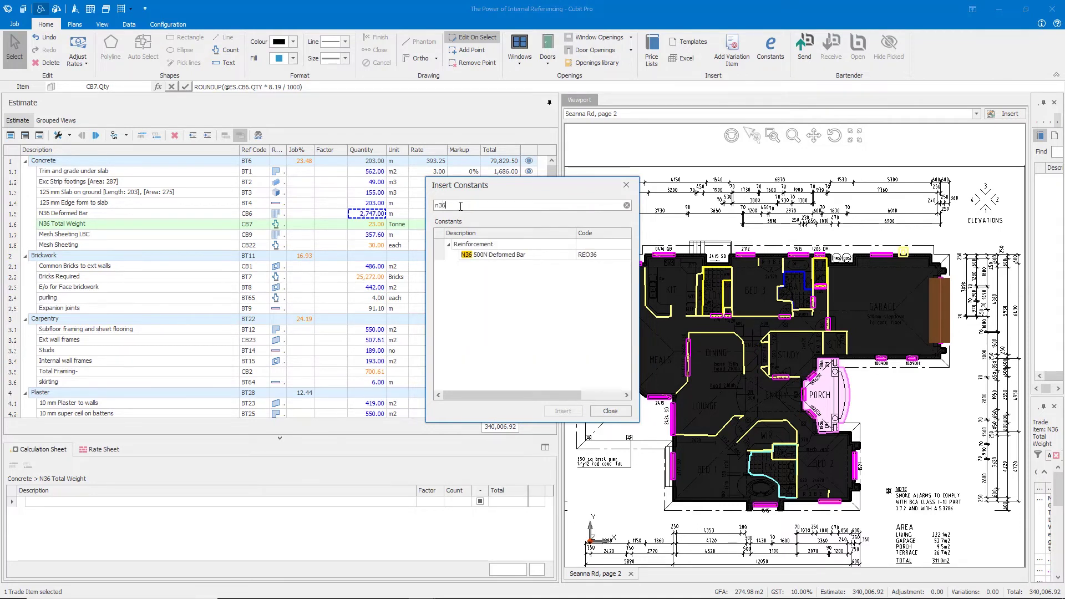
{"action": "left_click", "coordinate": [510, 258]}
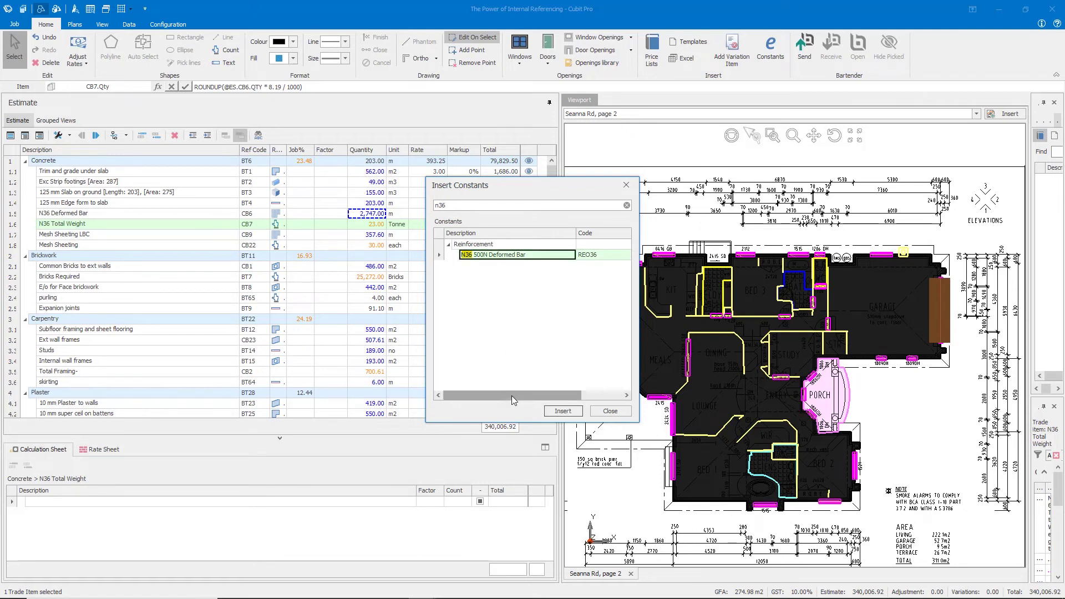
{"action": "left_click_drag", "start_coordinate": [512, 394], "coordinate": [551, 395]}
{"action": "left_click", "coordinate": [593, 256]}
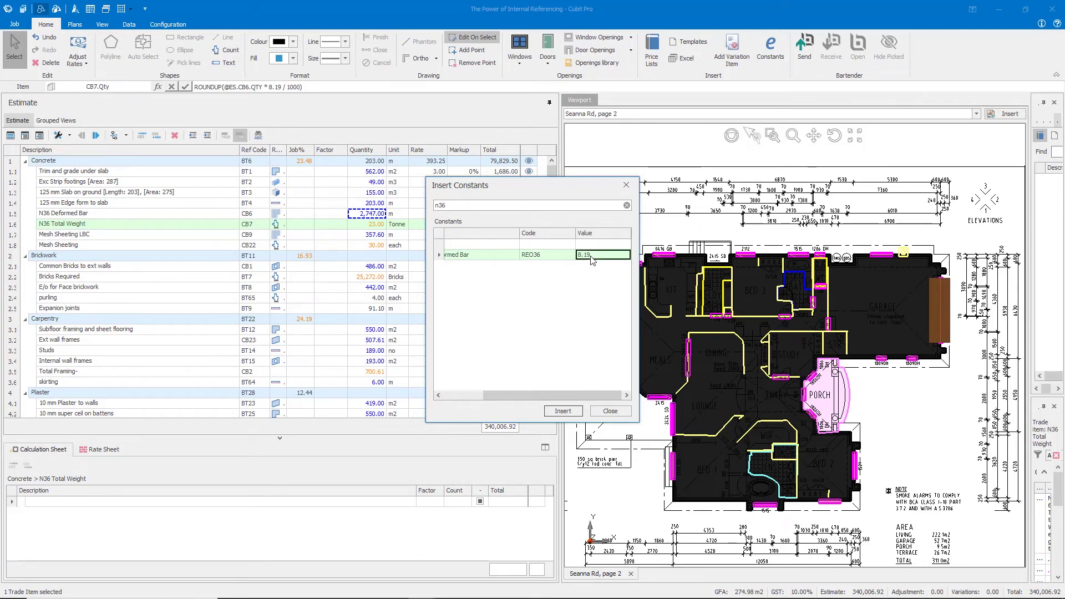
{"action": "left_click", "coordinate": [627, 185]}
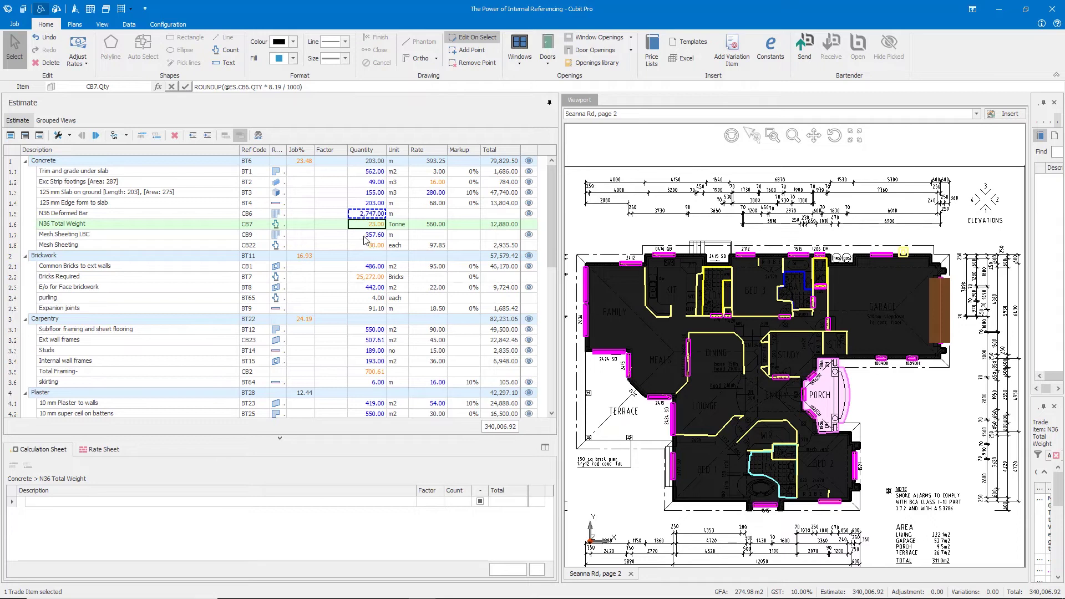
Examine the Mesh Sheeting LBC quantity and the Mesh Sheeting quantity formula that references it.
{"action": "left_click", "coordinate": [372, 236]}
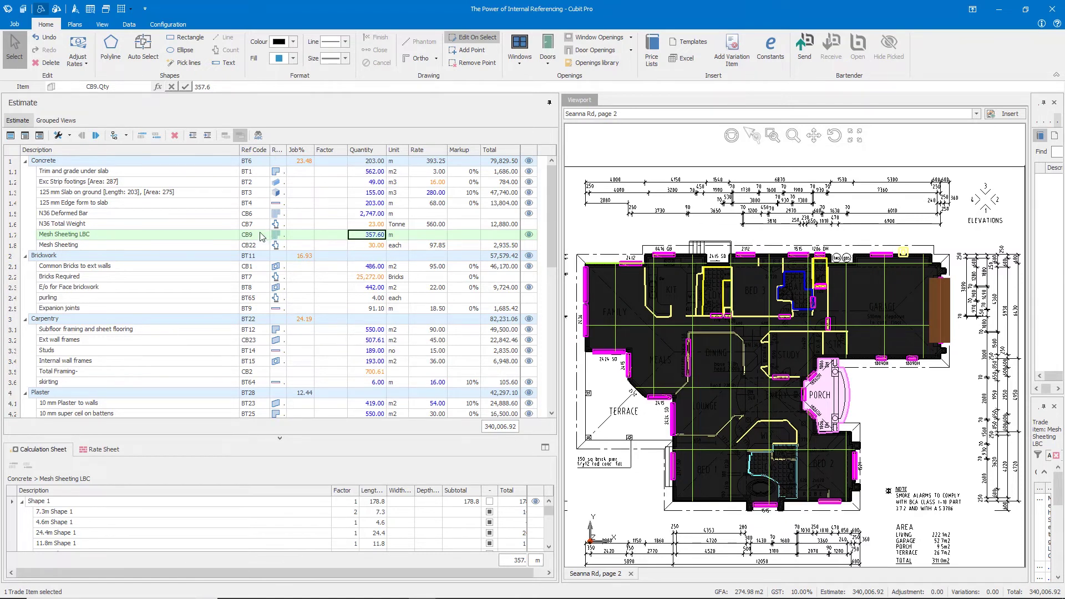
{"action": "left_click", "coordinate": [367, 245]}
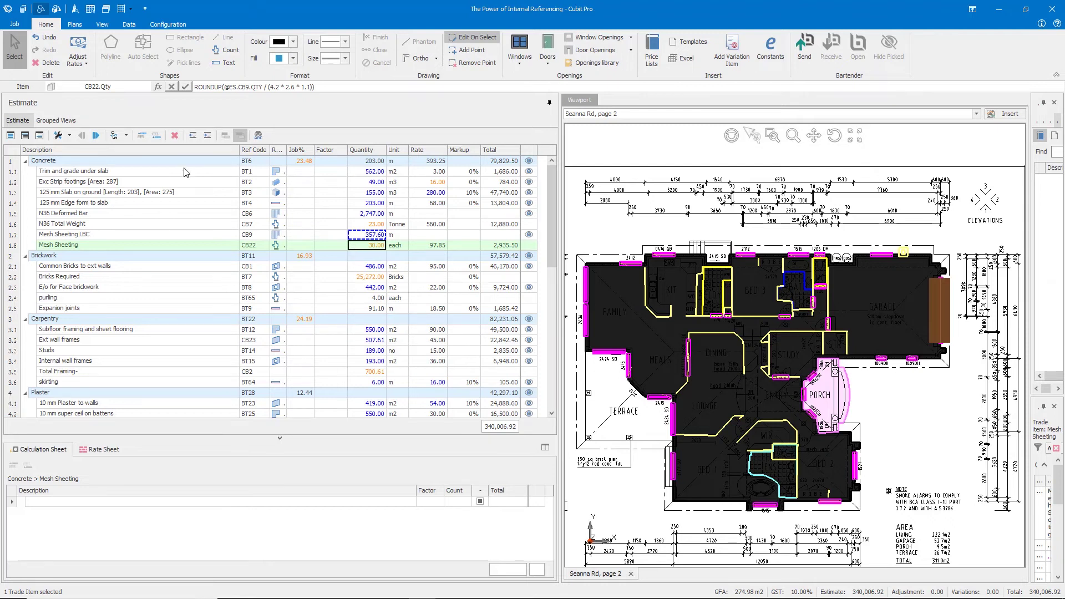
Collapse the estimate to its trades, expand Allowances, and examine the contingency and insurance items, including the contingency's quantity and rate formula.
{"action": "left_click", "coordinate": [11, 135]}
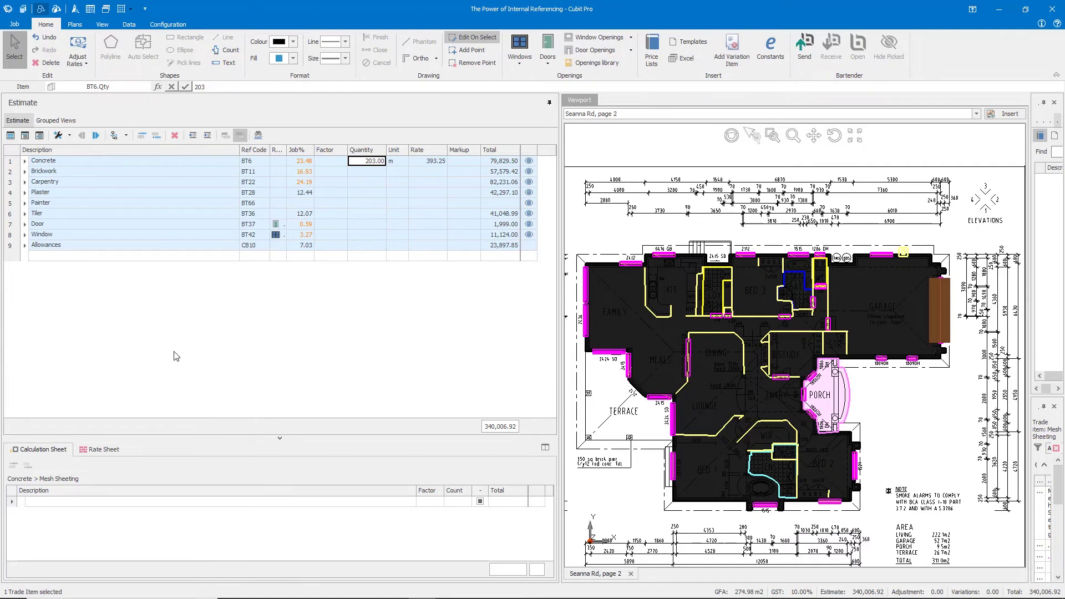
{"action": "left_click", "coordinate": [25, 245]}
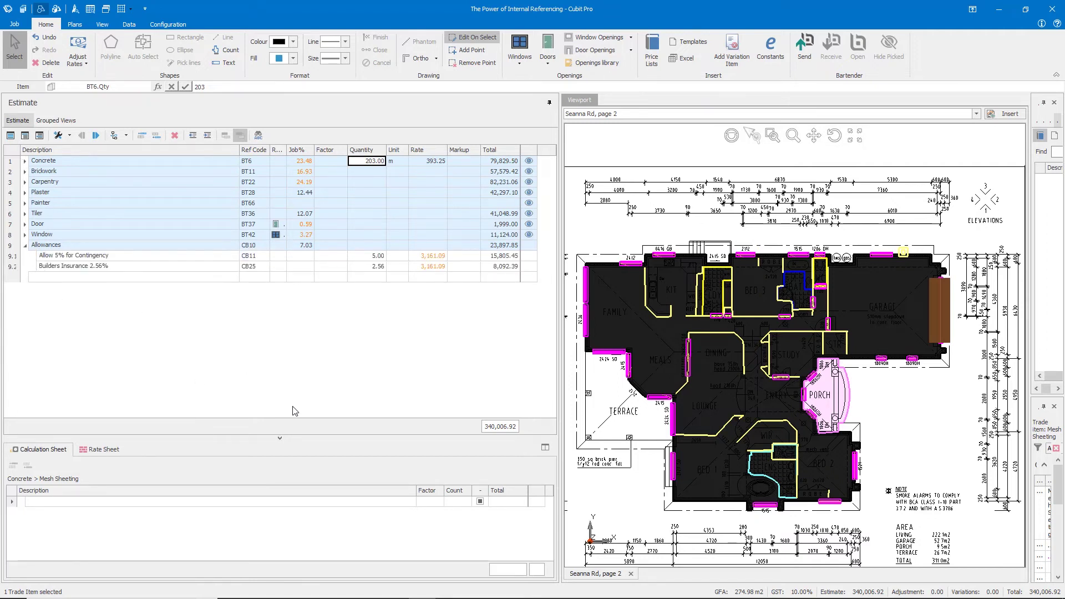
{"action": "left_click", "coordinate": [63, 256]}
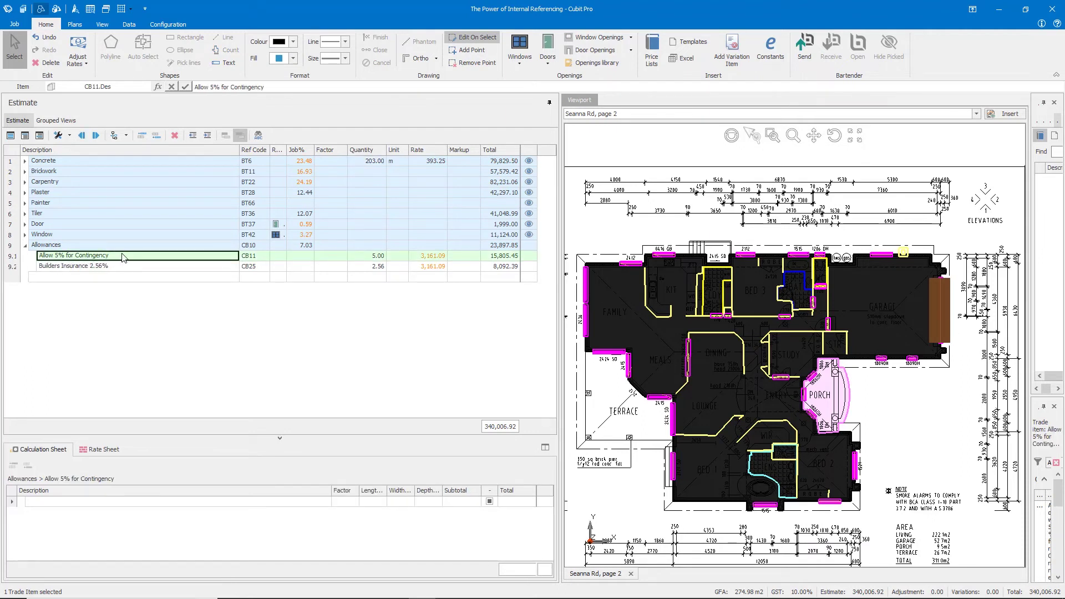
{"action": "left_click", "coordinate": [123, 268]}
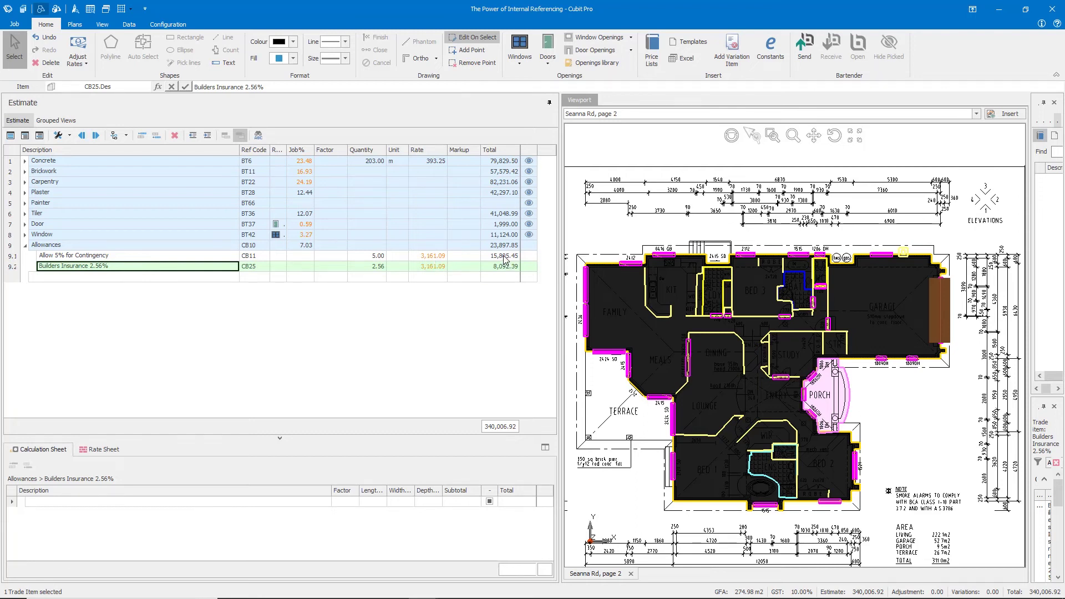
{"action": "left_click", "coordinate": [373, 257]}
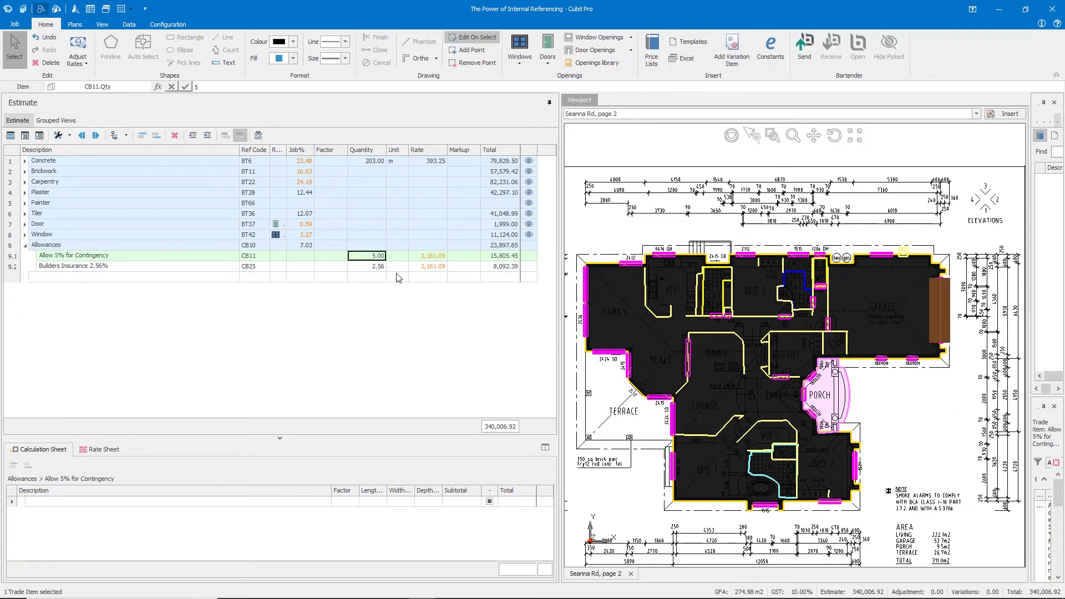
{"action": "left_click", "coordinate": [435, 259]}
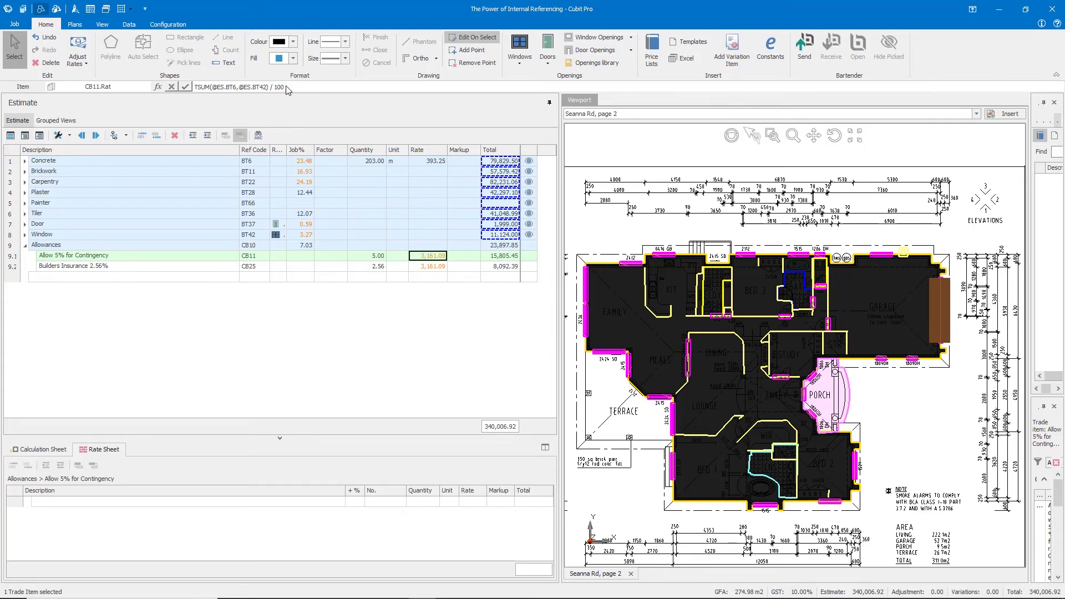
{"action": "left_click", "coordinate": [370, 258]}
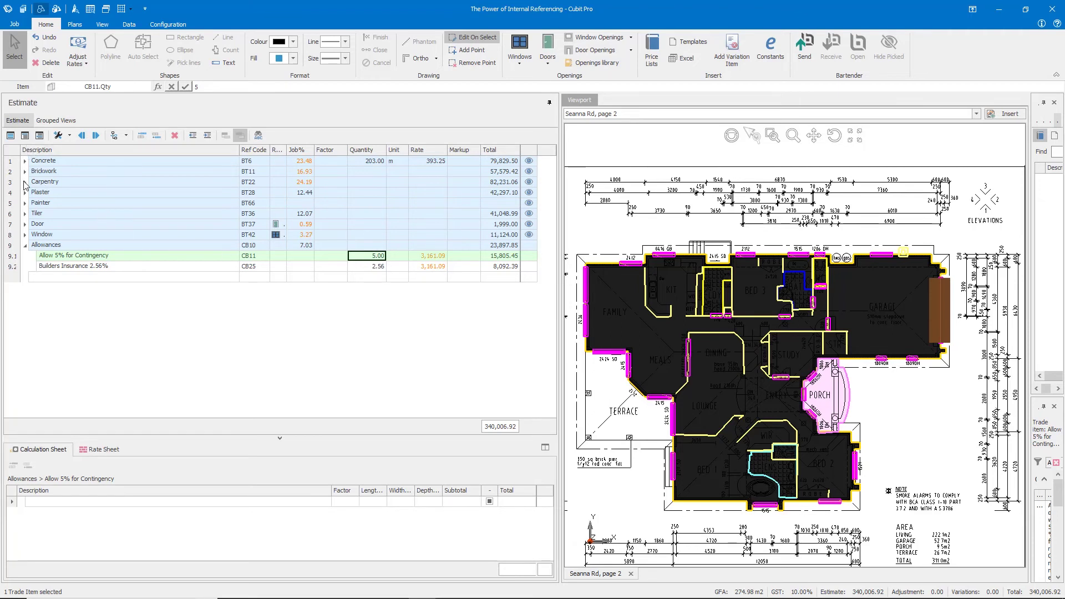
Insert a new blank trade above Brickwork in the estimate.
{"action": "left_click", "coordinate": [43, 173]}
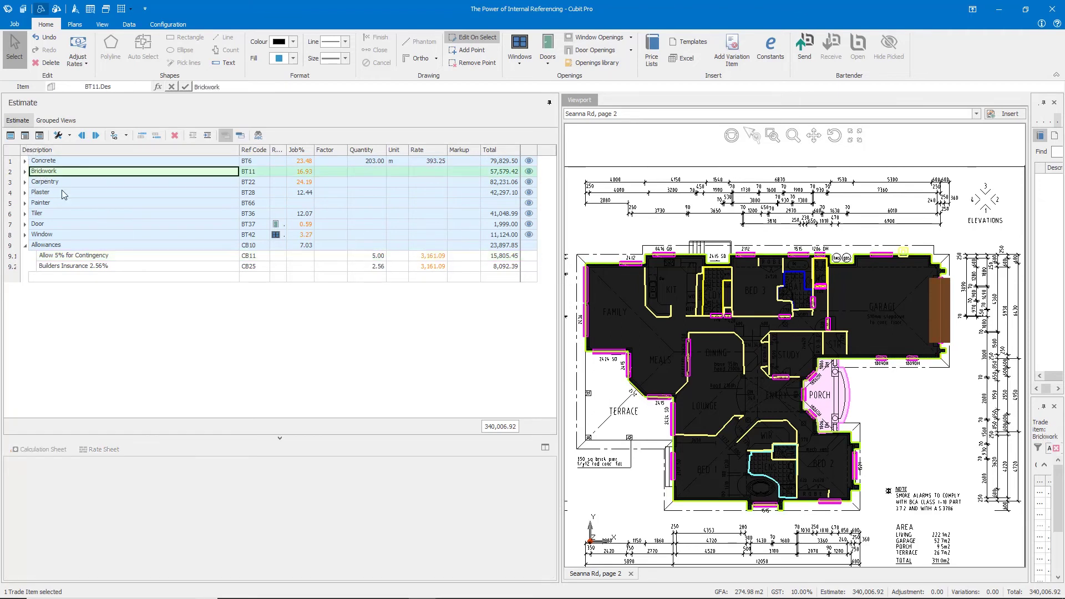
{"action": "left_click", "coordinate": [69, 136]}
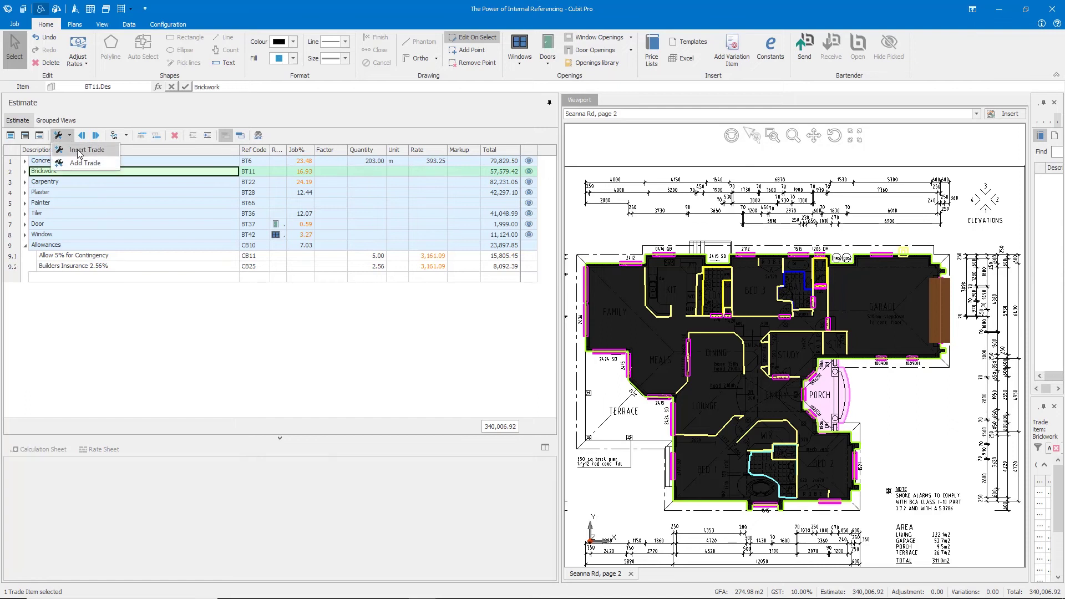
{"action": "left_click", "coordinate": [77, 149]}
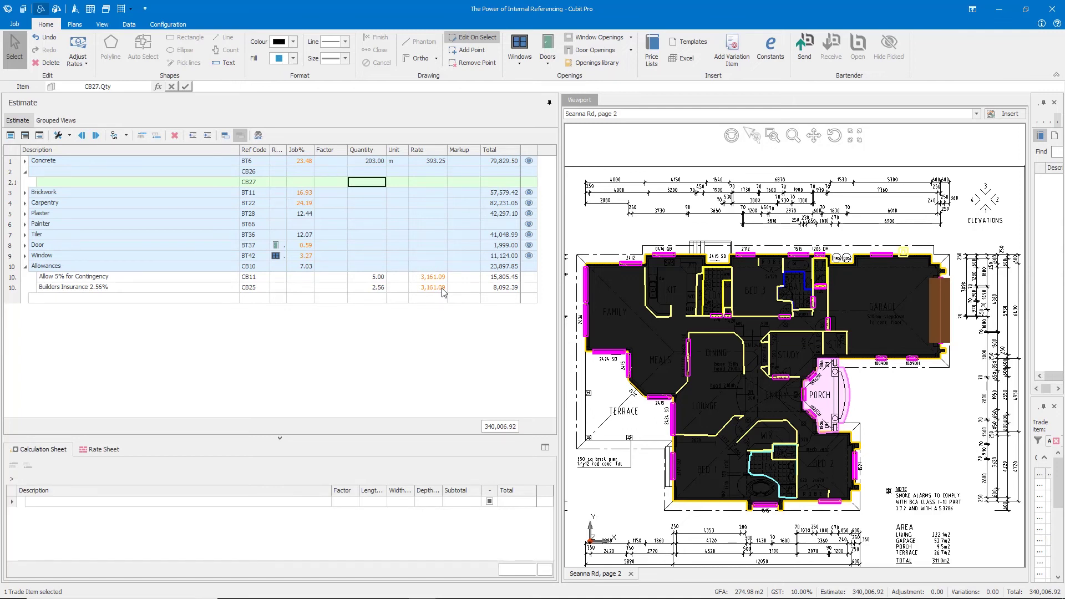
Enter a quantity of 500 and a rate of 65 for the blank item in the new trade above Brickwork.
{"action": "type", "text": "500"}
{"action": "key", "text": "Tab"}
{"action": "type", "text": "65"}
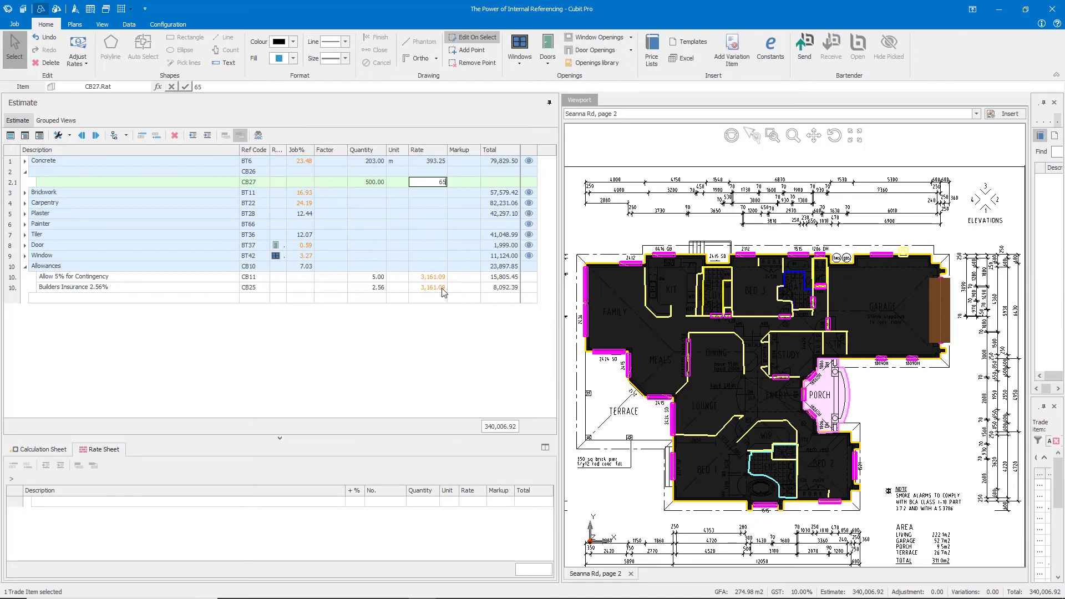
{"action": "key", "text": "Tab"}
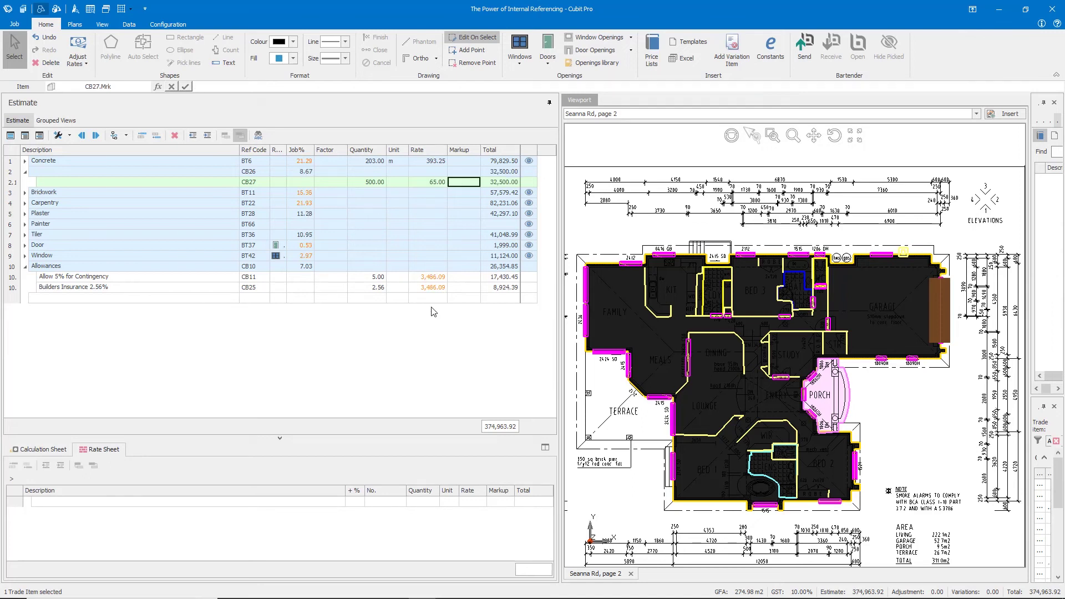
Clear the rate of the Allow 5% for Contingency item and start a TSUM formula with the Concrete trade, BT6, as its first reference.
{"action": "left_click", "coordinate": [431, 277]}
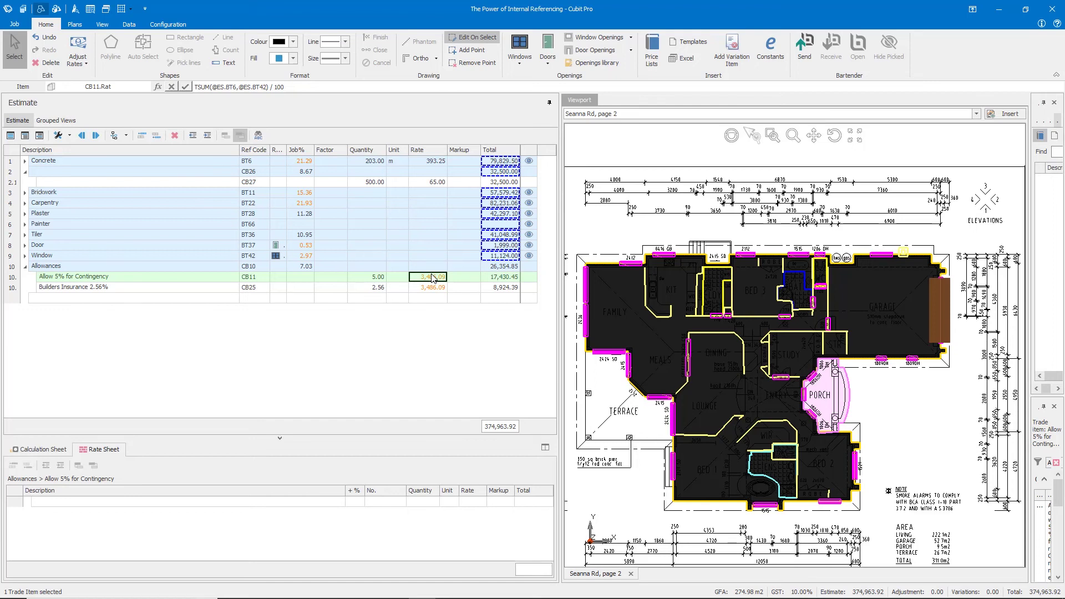
{"action": "key", "text": "Delete"}
{"action": "left_click", "coordinate": [213, 87]}
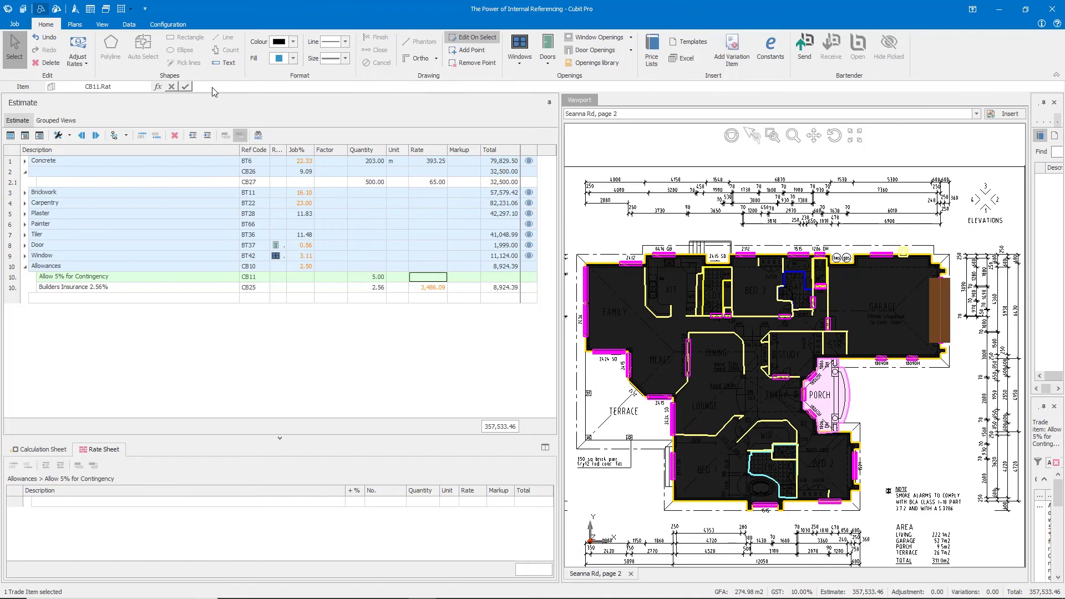
{"action": "type", "text": "TSUM"}
{"action": "type", "text": "(@"}
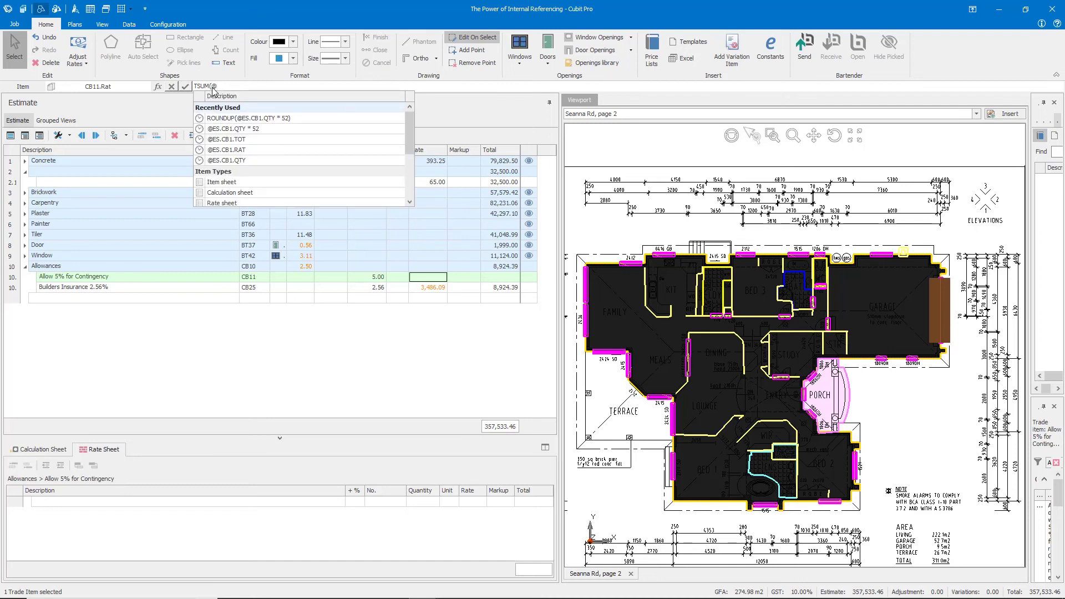
{"action": "type", "text": "bt"}
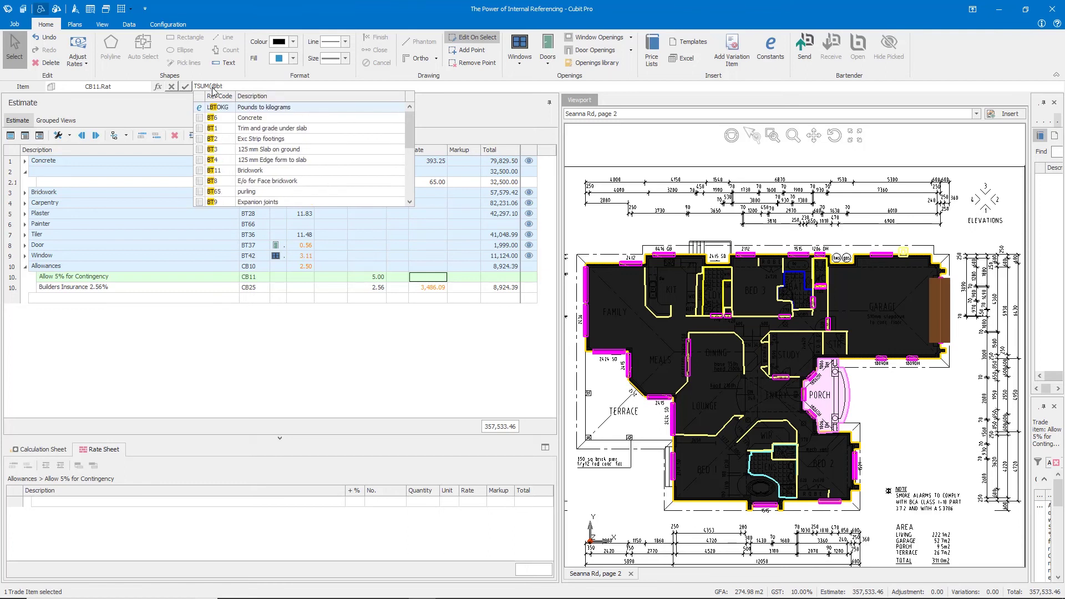
{"action": "key", "text": "BackSpace"}
{"action": "key", "text": "BackSpace"}
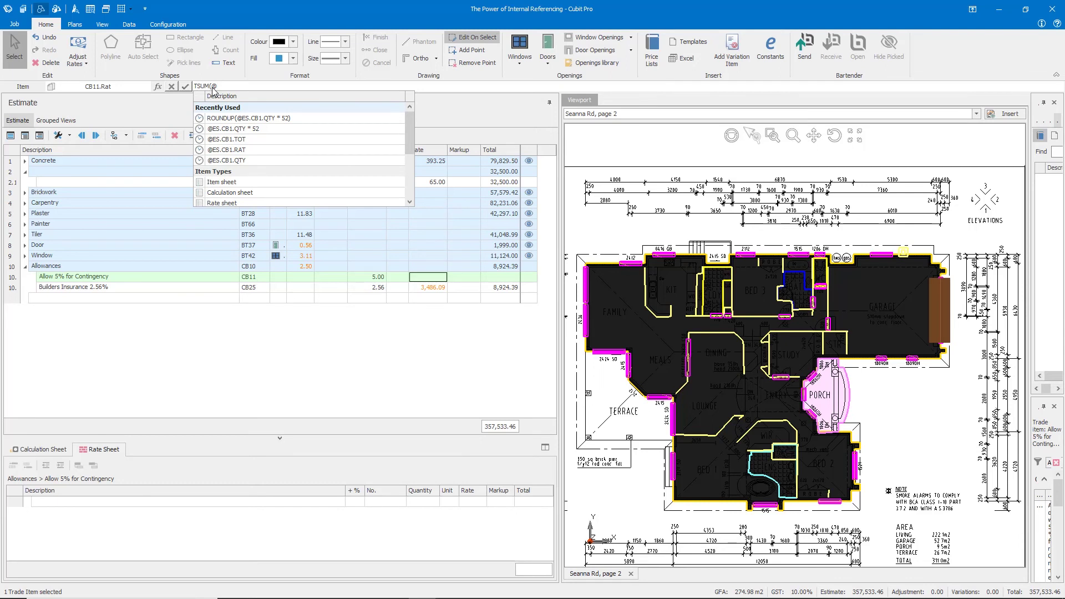
{"action": "type", "text": "bt6"}
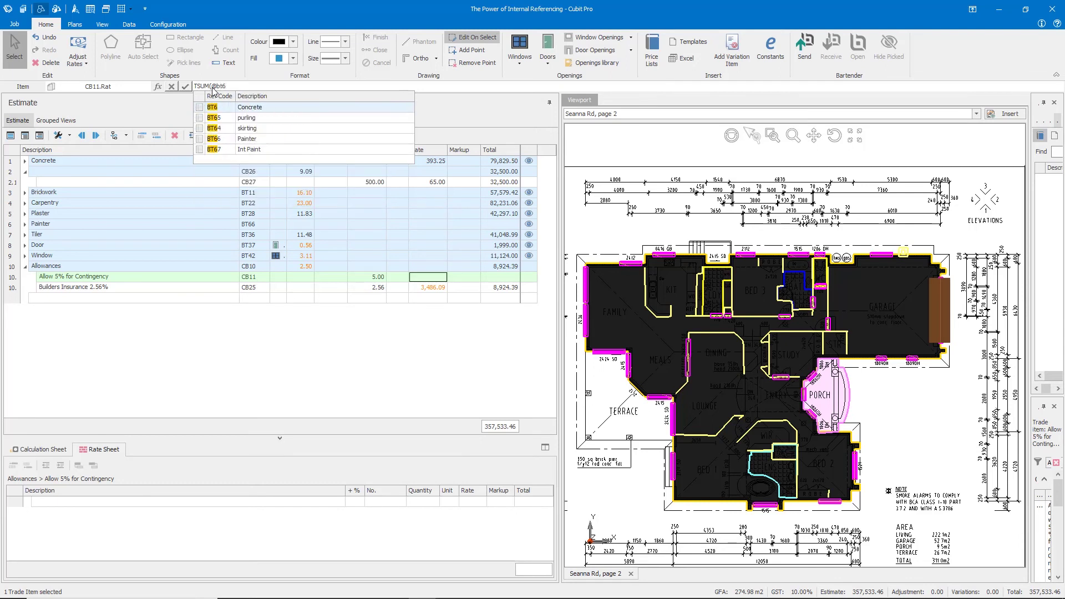
{"action": "left_click", "coordinate": [244, 110]}
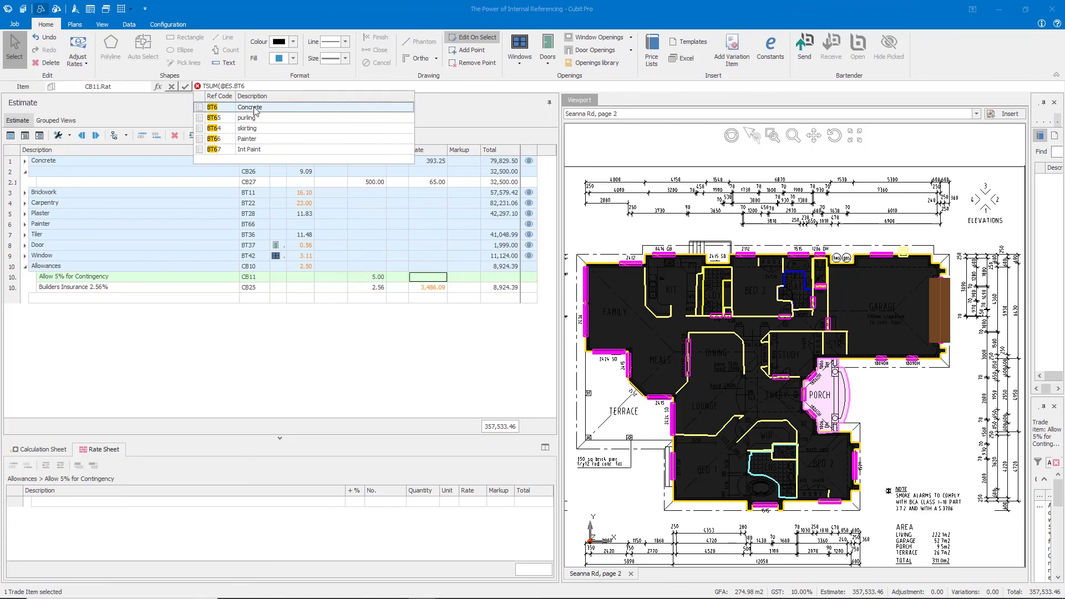
{"action": "left_click", "coordinate": [252, 86]}
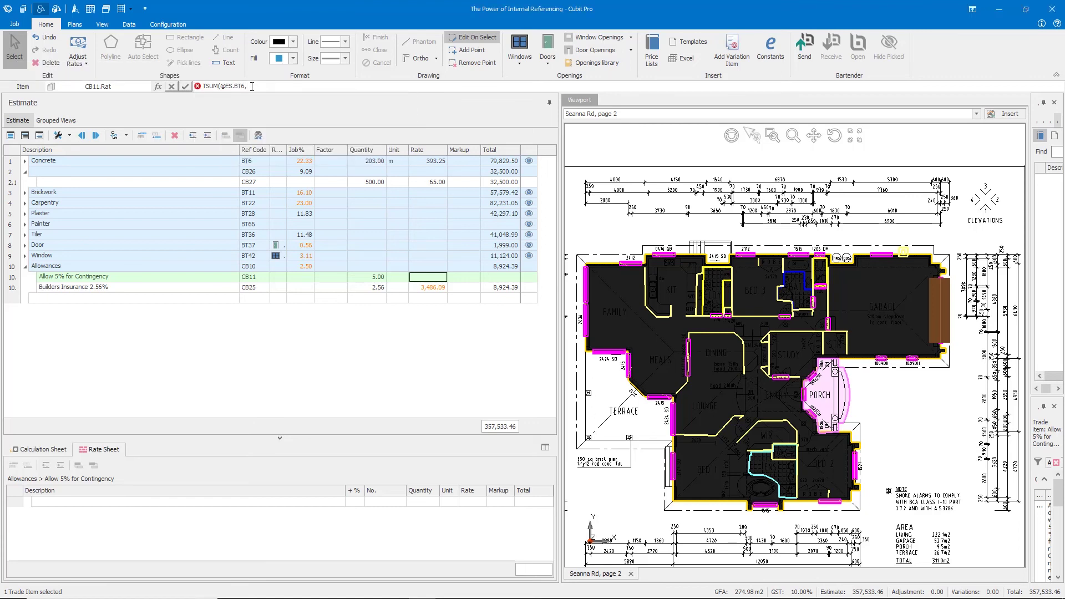
{"action": "type", "text": ",@"}
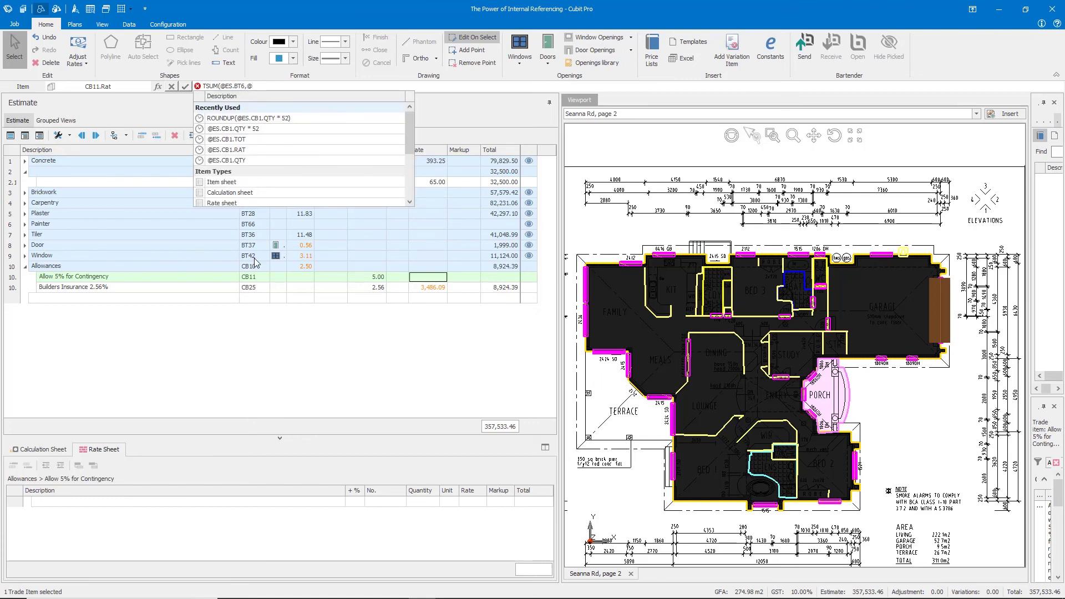
{"action": "type", "text": "bt"}
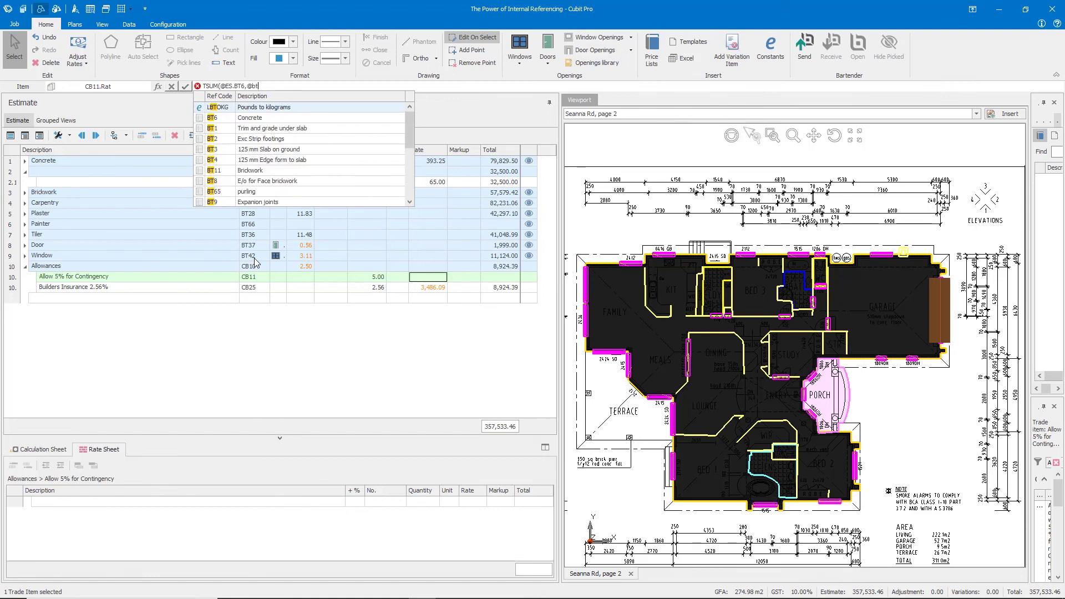
{"action": "type", "text": "42"}
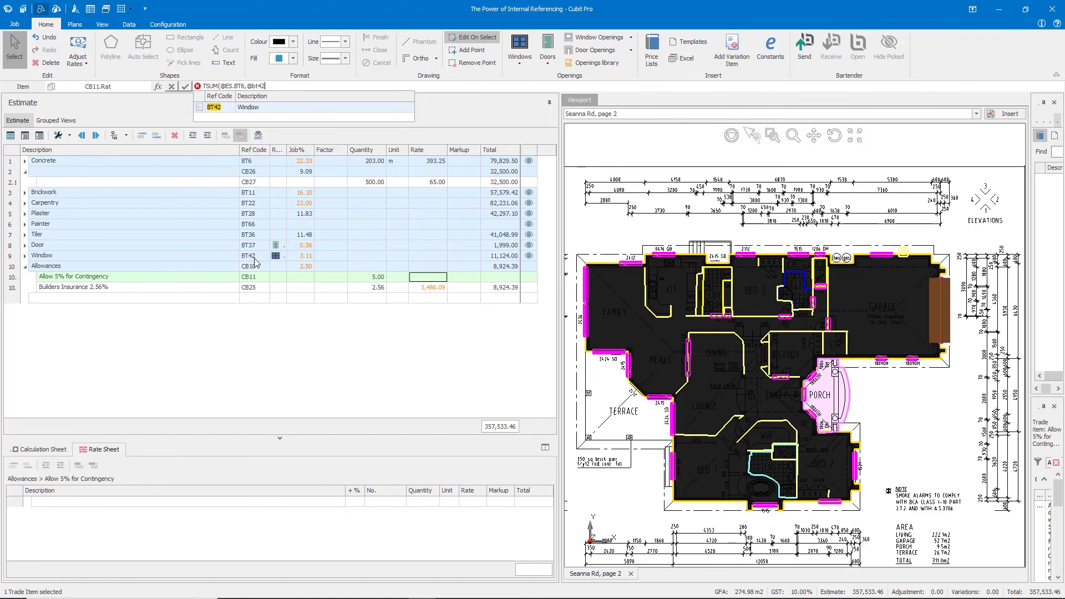
{"action": "key", "text": "Return"}
{"action": "key", "text": "Return"}
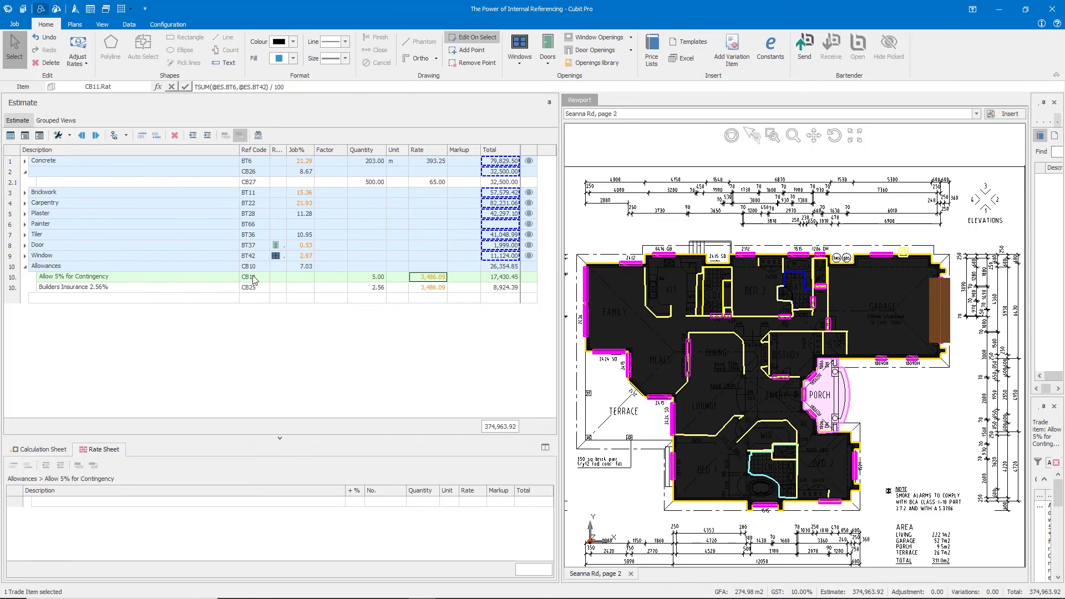
Check the Allowances trade total and the trades referenced by the contingency item's rate formula.
{"action": "left_click", "coordinate": [157, 267]}
{"action": "left_click", "coordinate": [513, 266]}
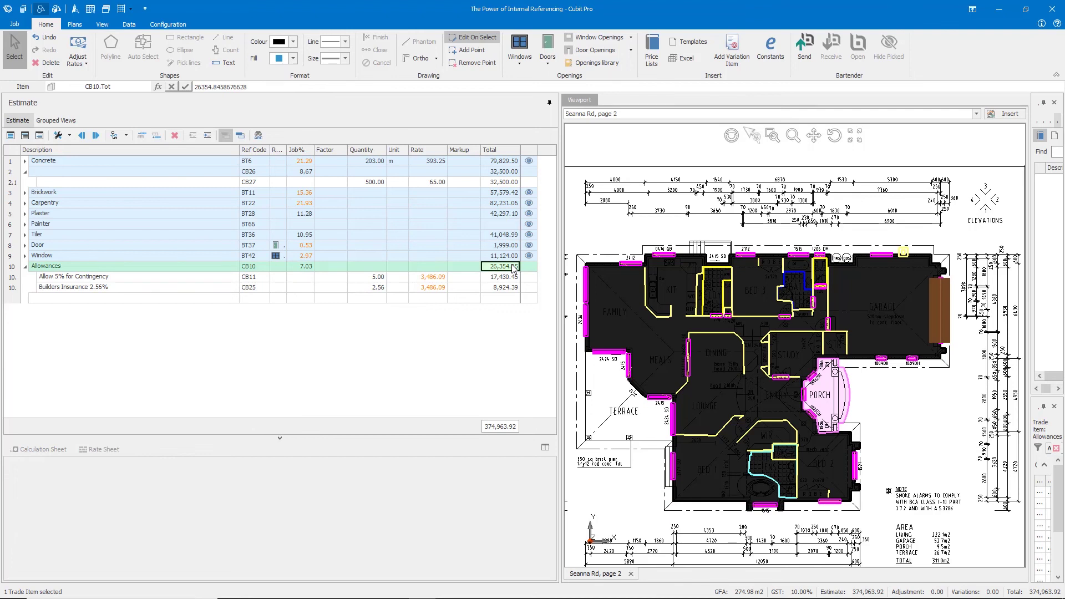
{"action": "left_click", "coordinate": [428, 277]}
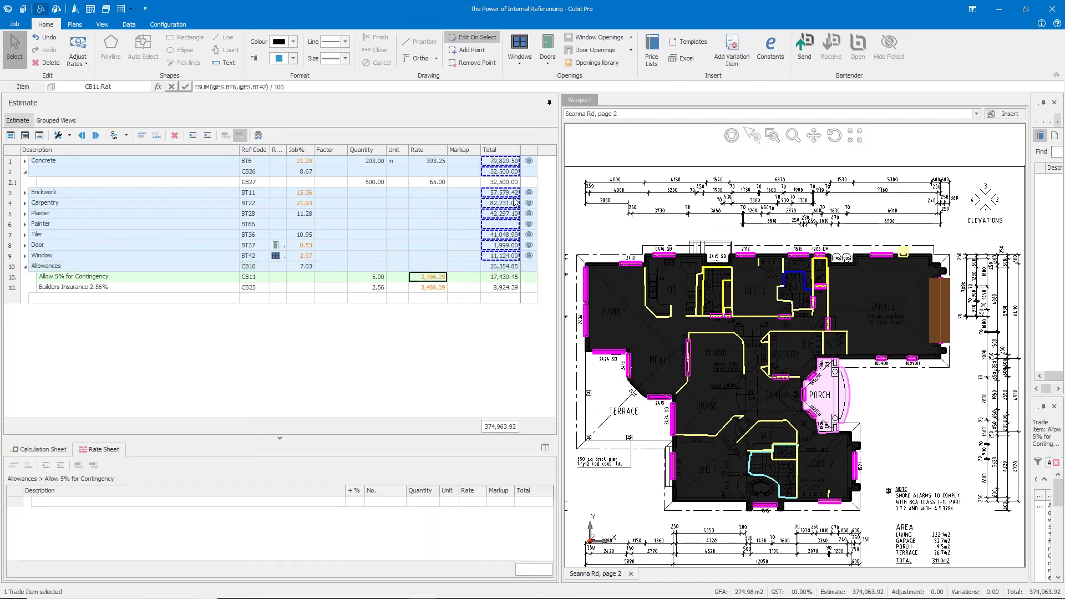